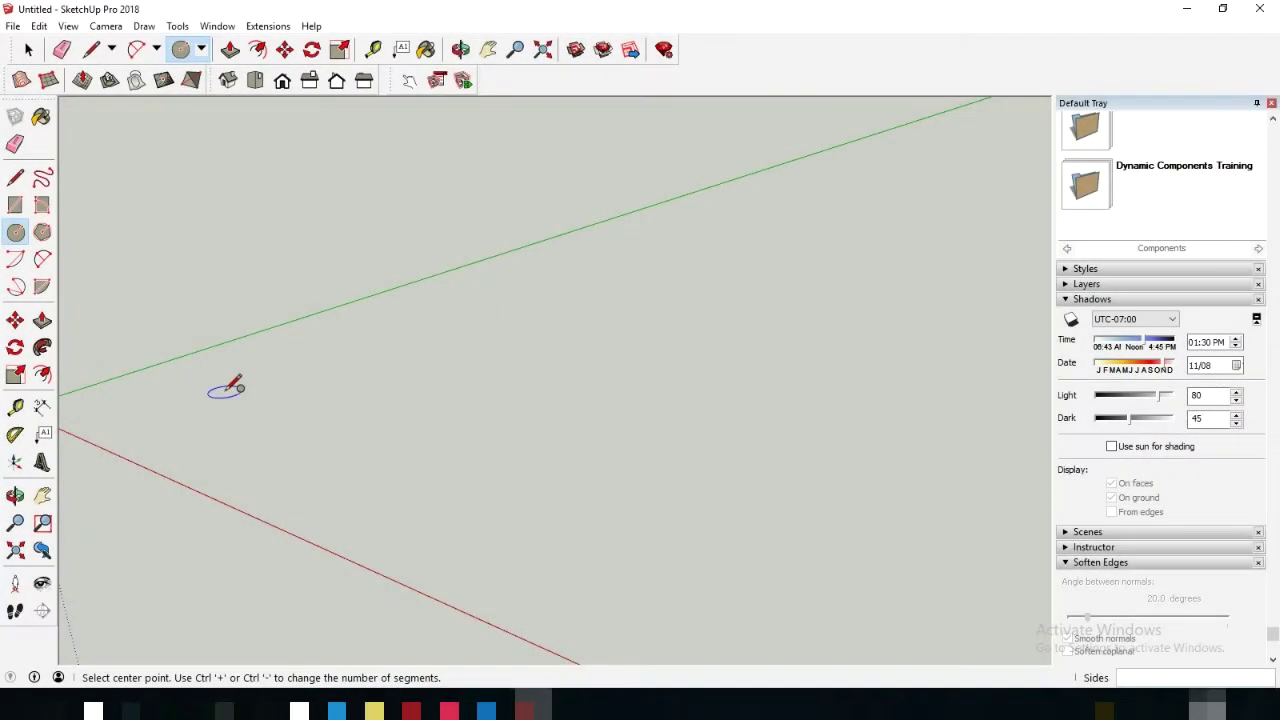
Step: Draw a circle with a 100 mm radius
click(227, 390)
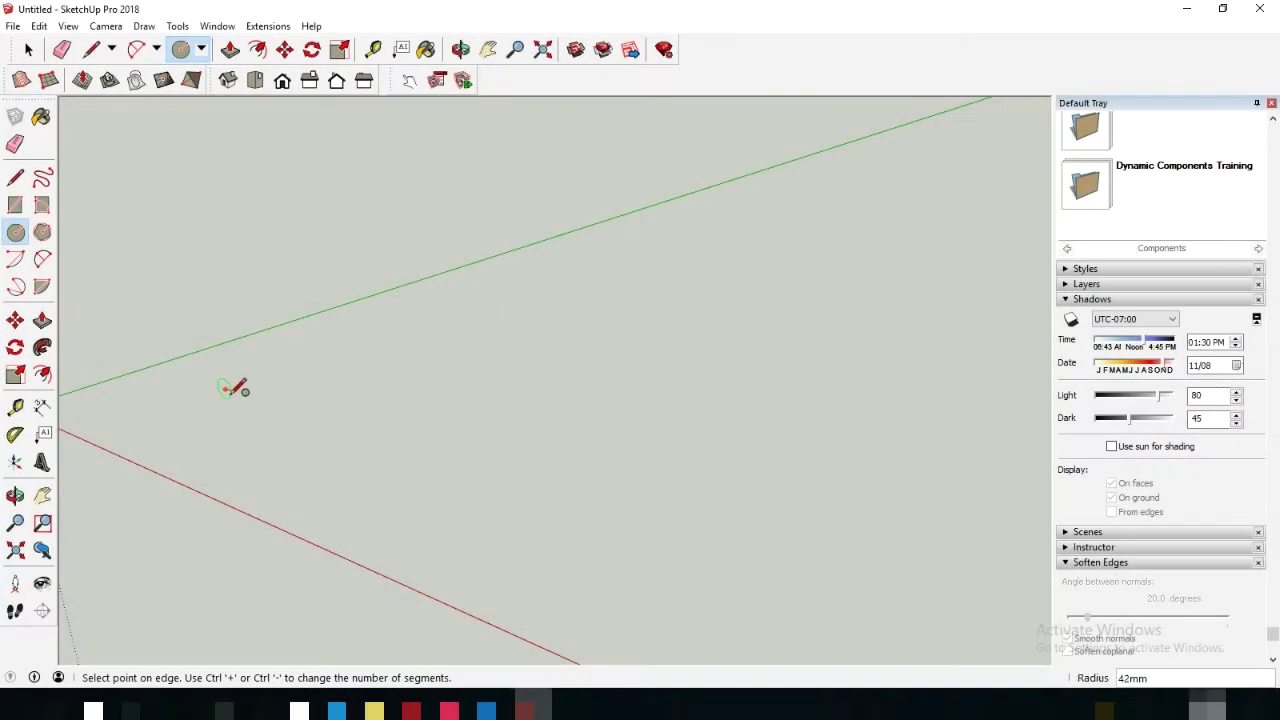
text(0)
key(Return)
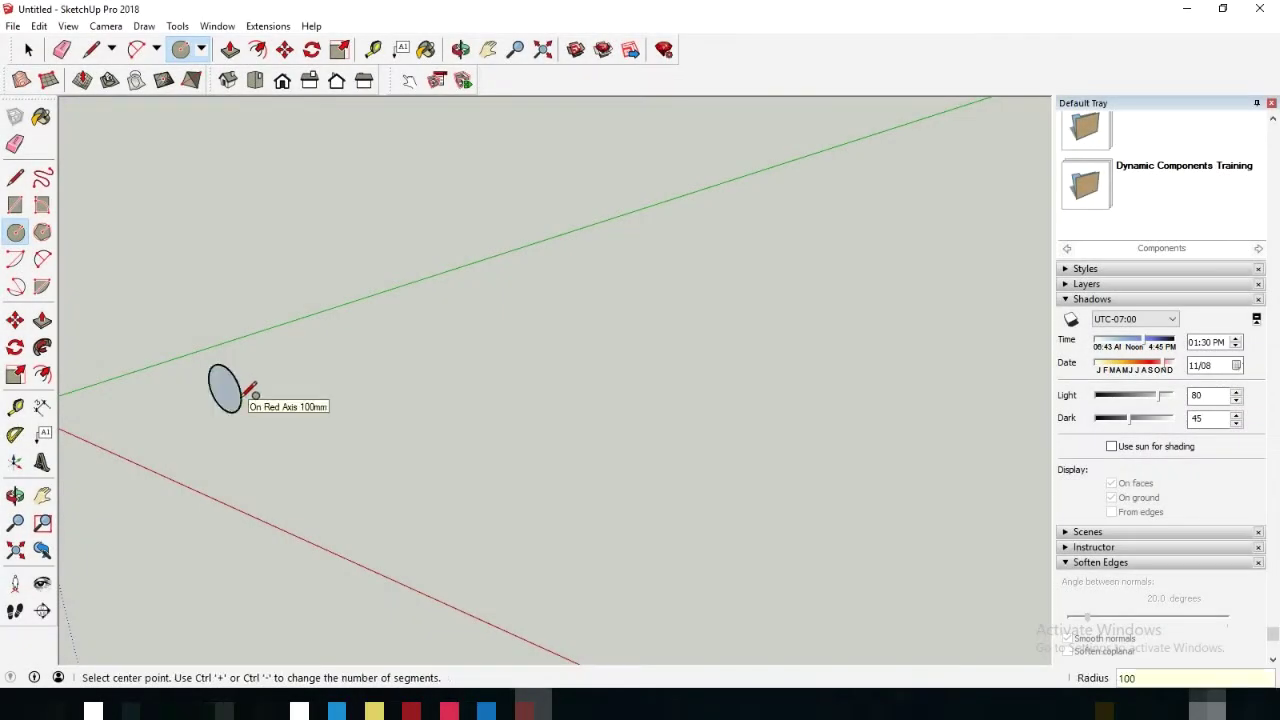
scroll(126, 374, up, 2)
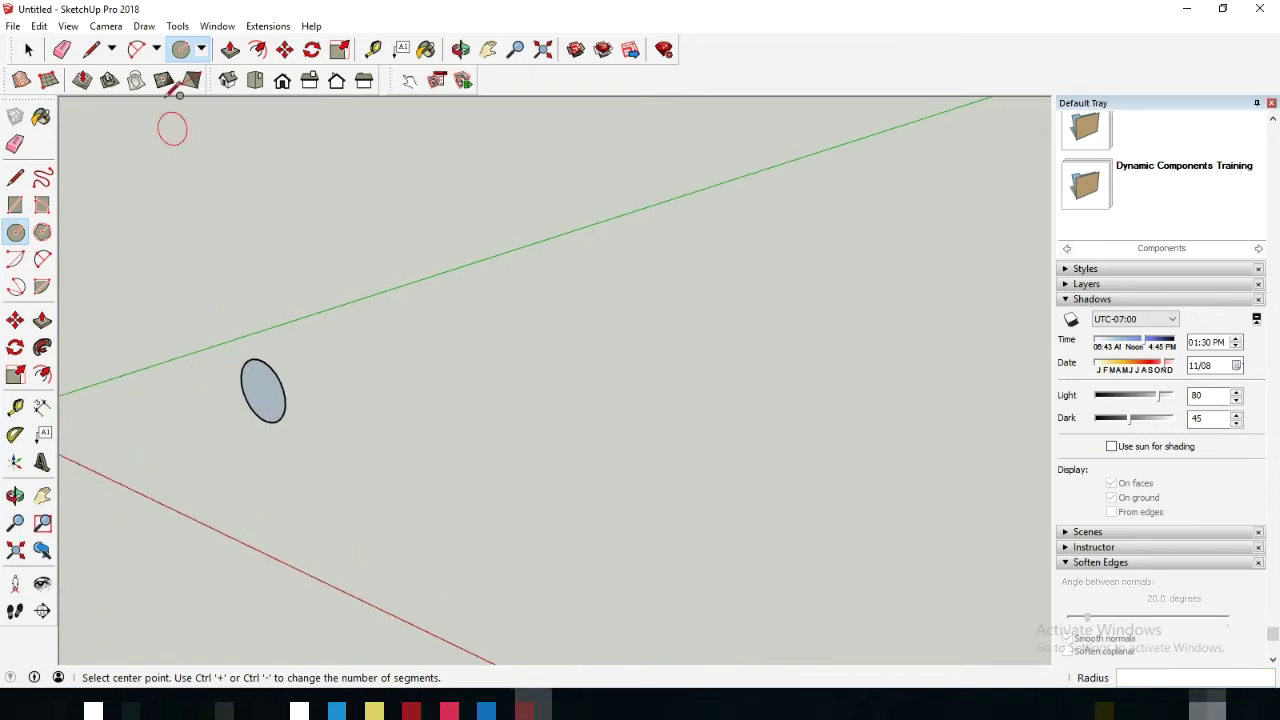
Step: Draw a 400 mm line from the circle's centre along the green axis
click(92, 50)
mouse_move(260, 397)
middle_down()
mouse_move(272, 384)
mouse_move(259, 397)
middle_up()
click(259, 398)
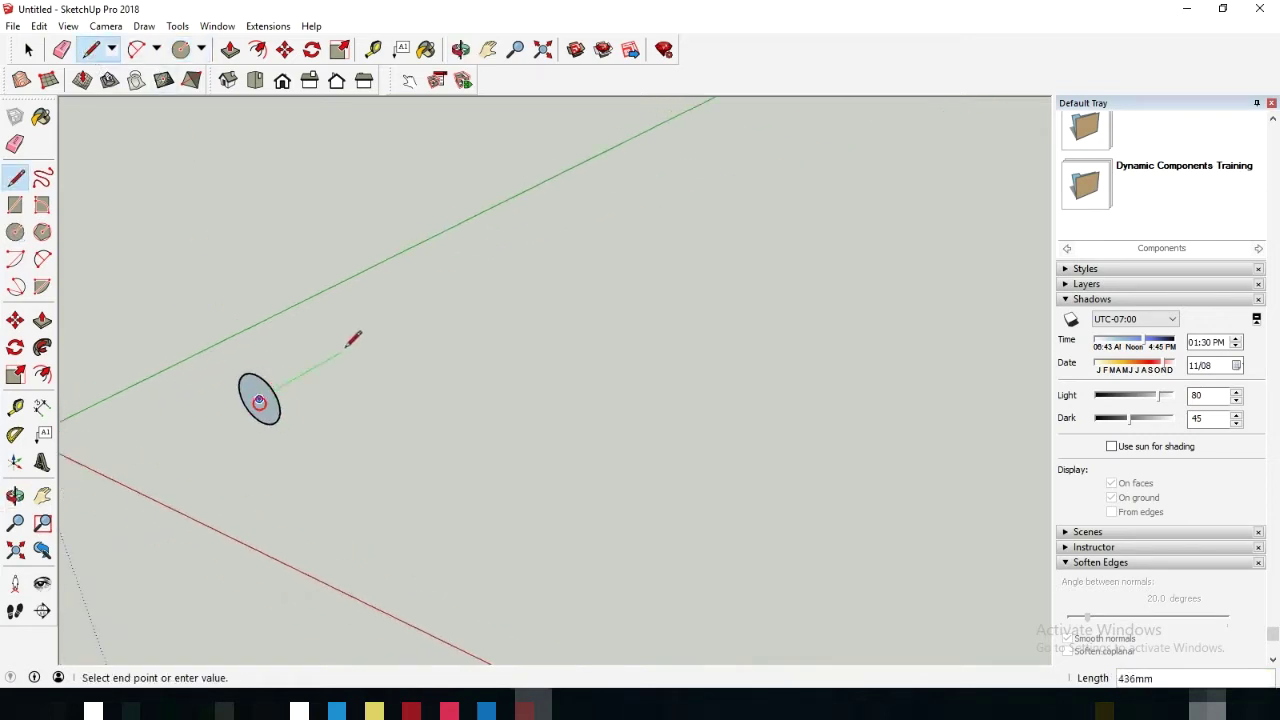
scroll(363, 340, up, 2)
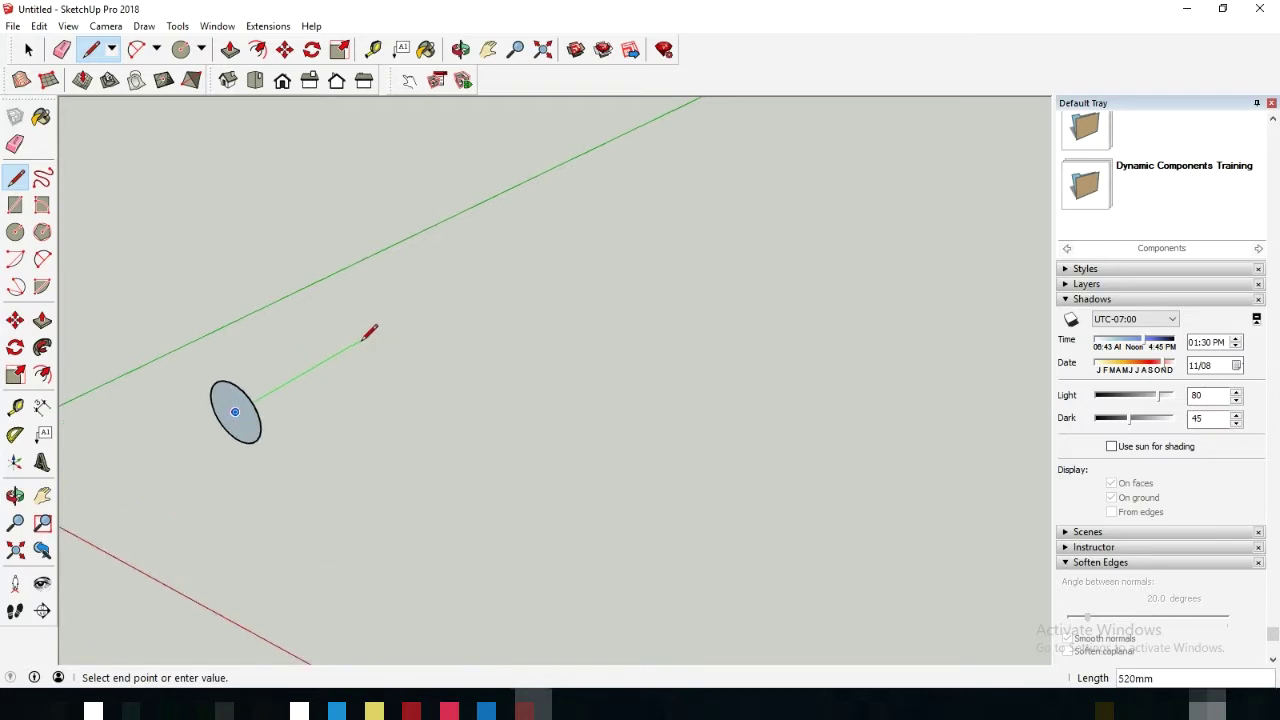
scroll(363, 340, up, 1)
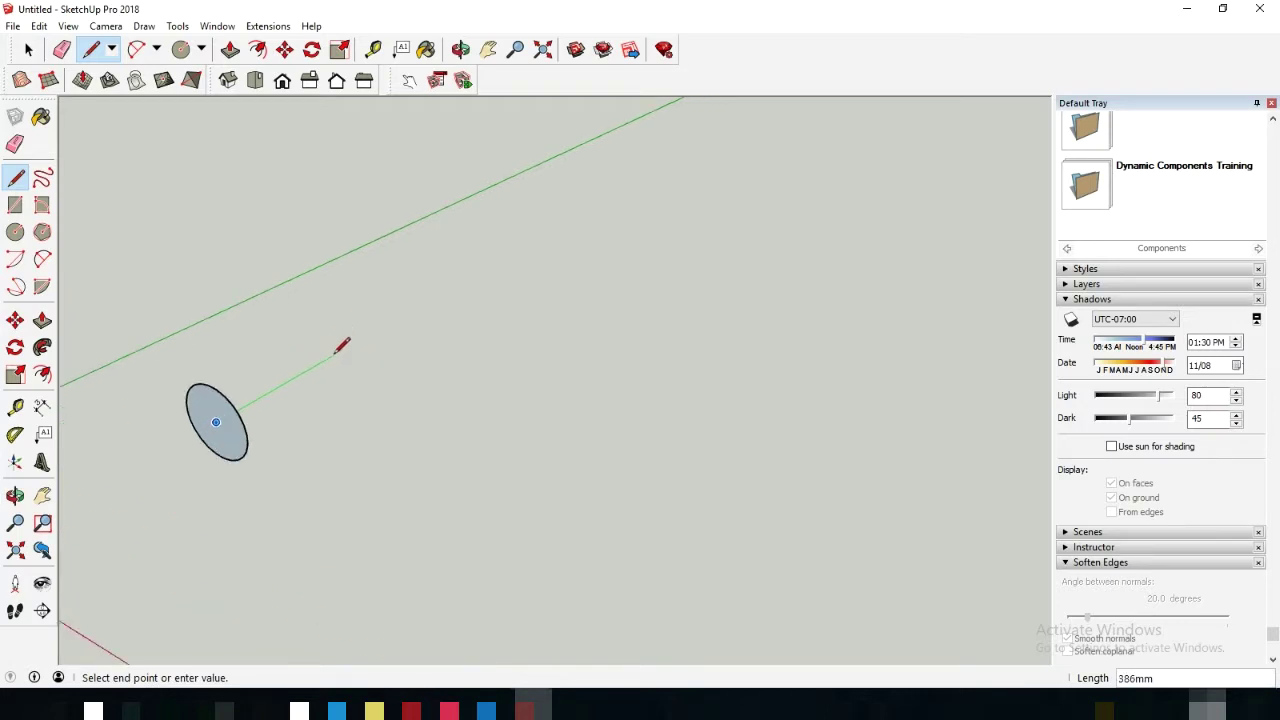
text(400)
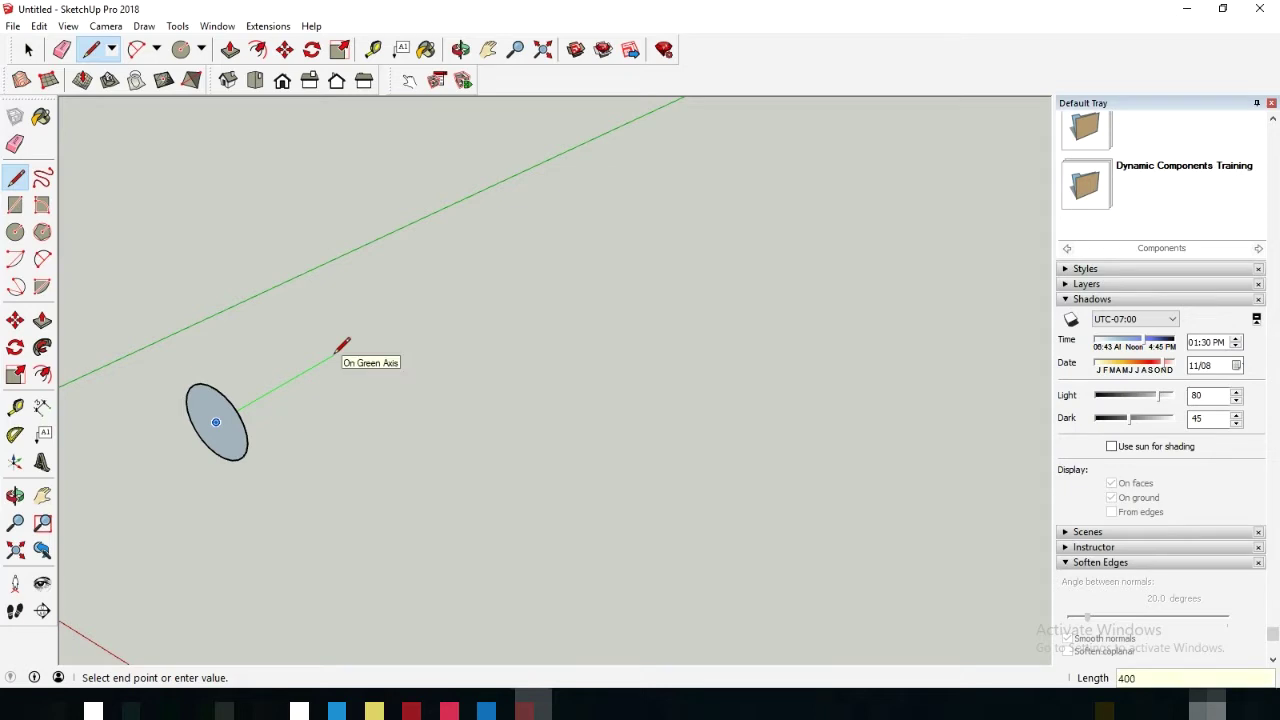
key(Return)
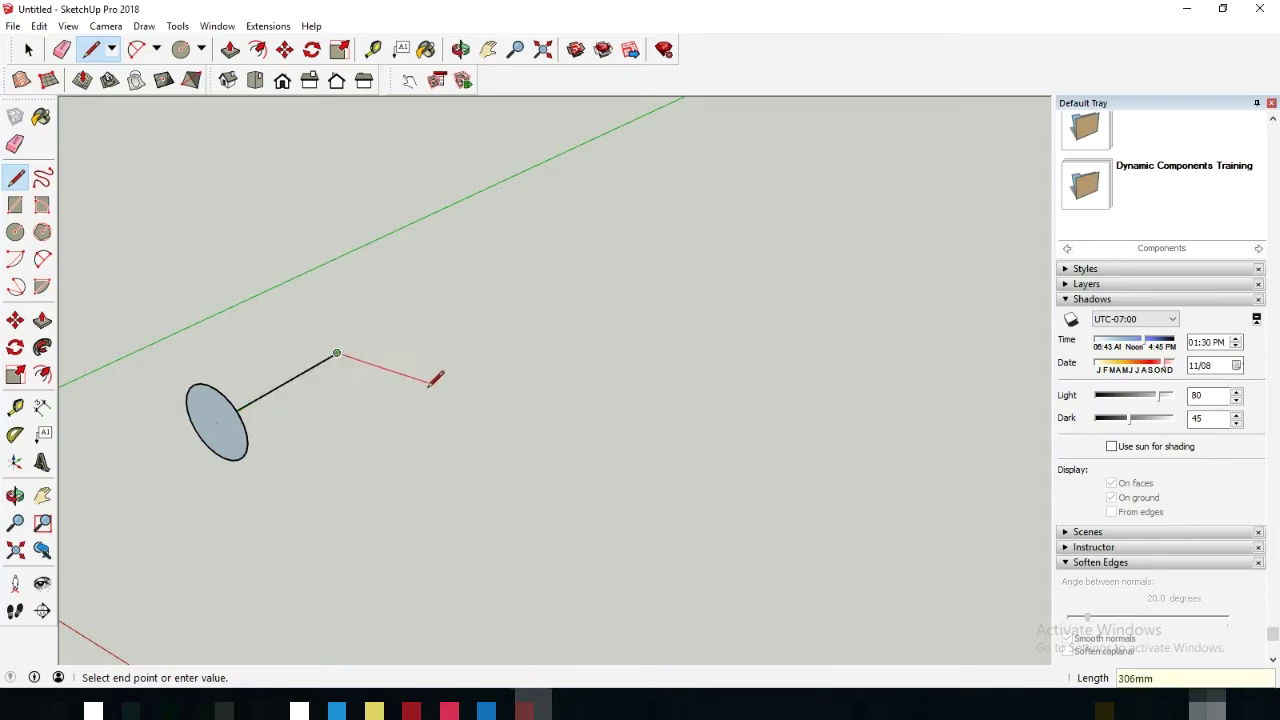
Step: Add the next path leg along the red axis to form a right angle
text(1)
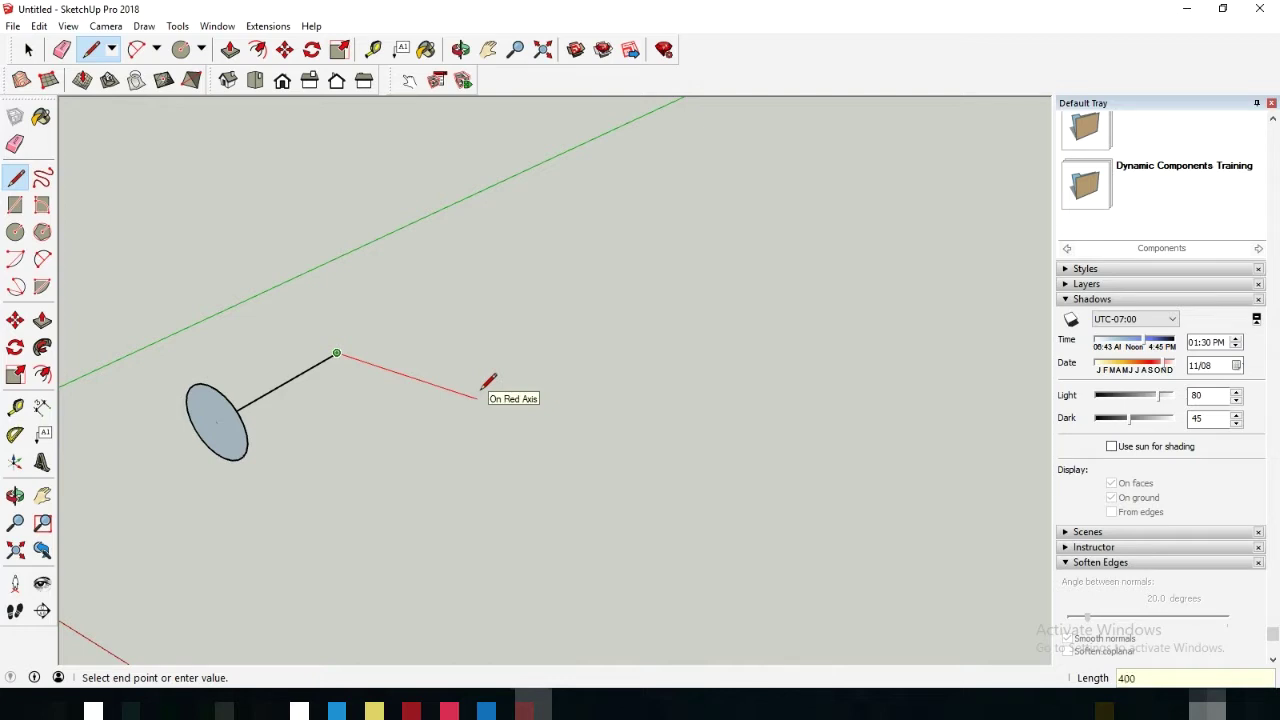
mouse_move(380, 486)
middle_down()
mouse_move(357, 528)
mouse_move(343, 434)
mouse_move(254, 340)
mouse_move(304, 257)
middle_up()
click(351, 486)
key(Escape)
click(28, 49)
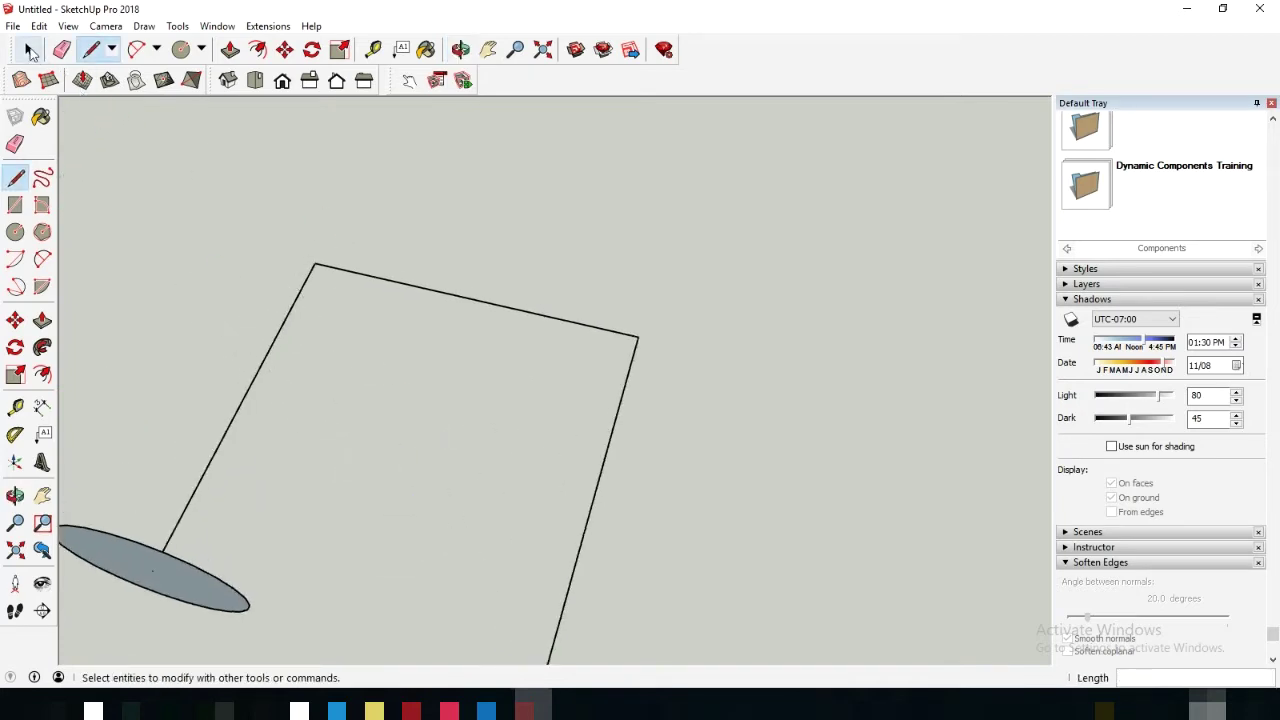
Step: Draw a 100 mm square face in the path's first corner
click(91, 49)
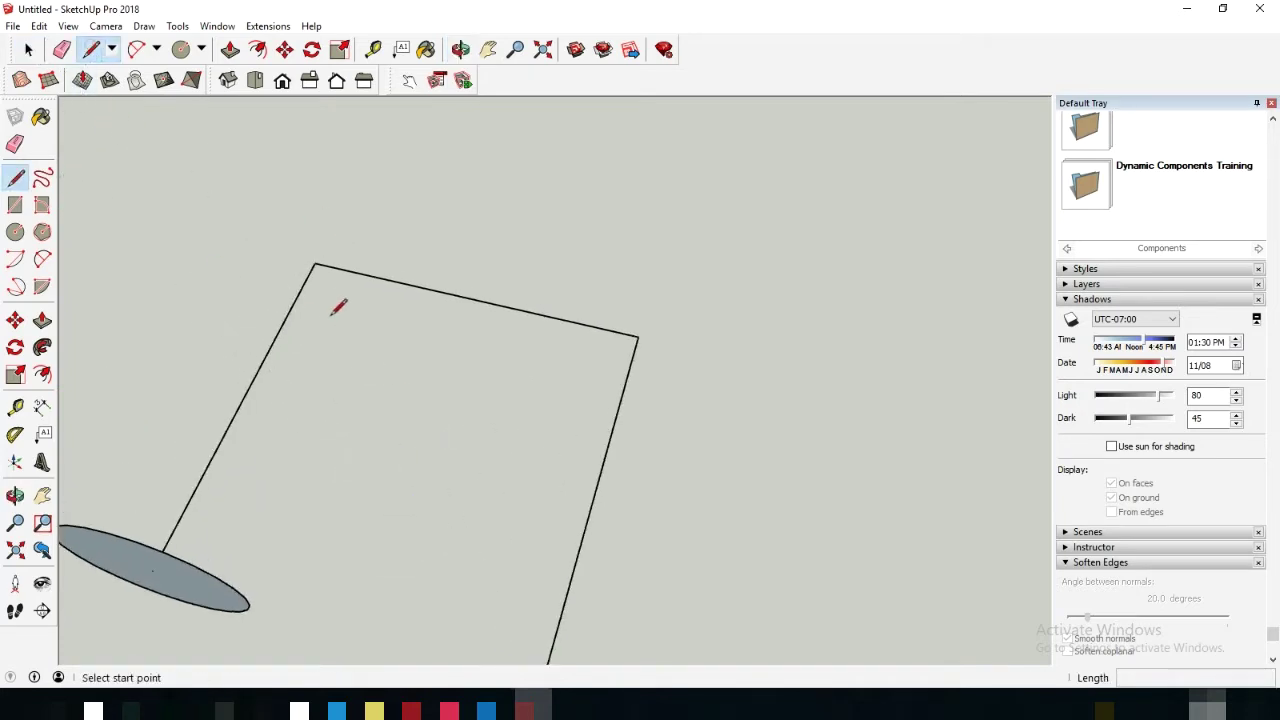
click(315, 263)
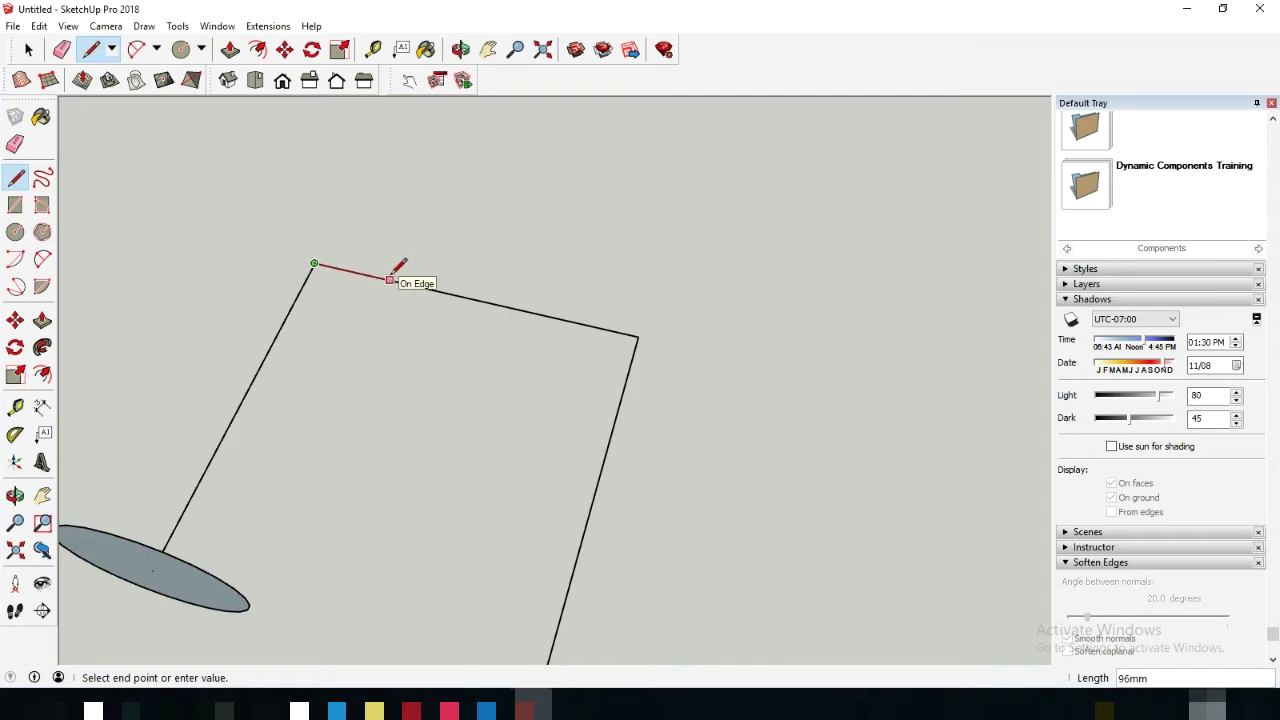
key(Return)
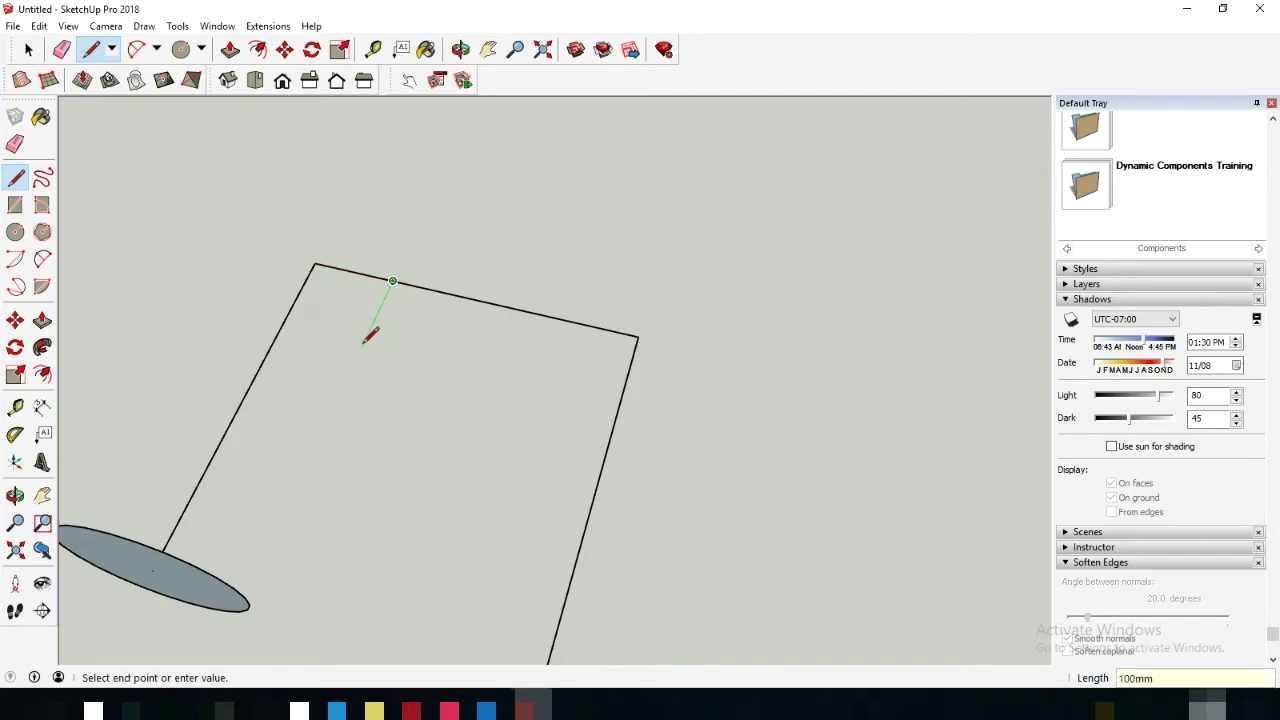
text(10)
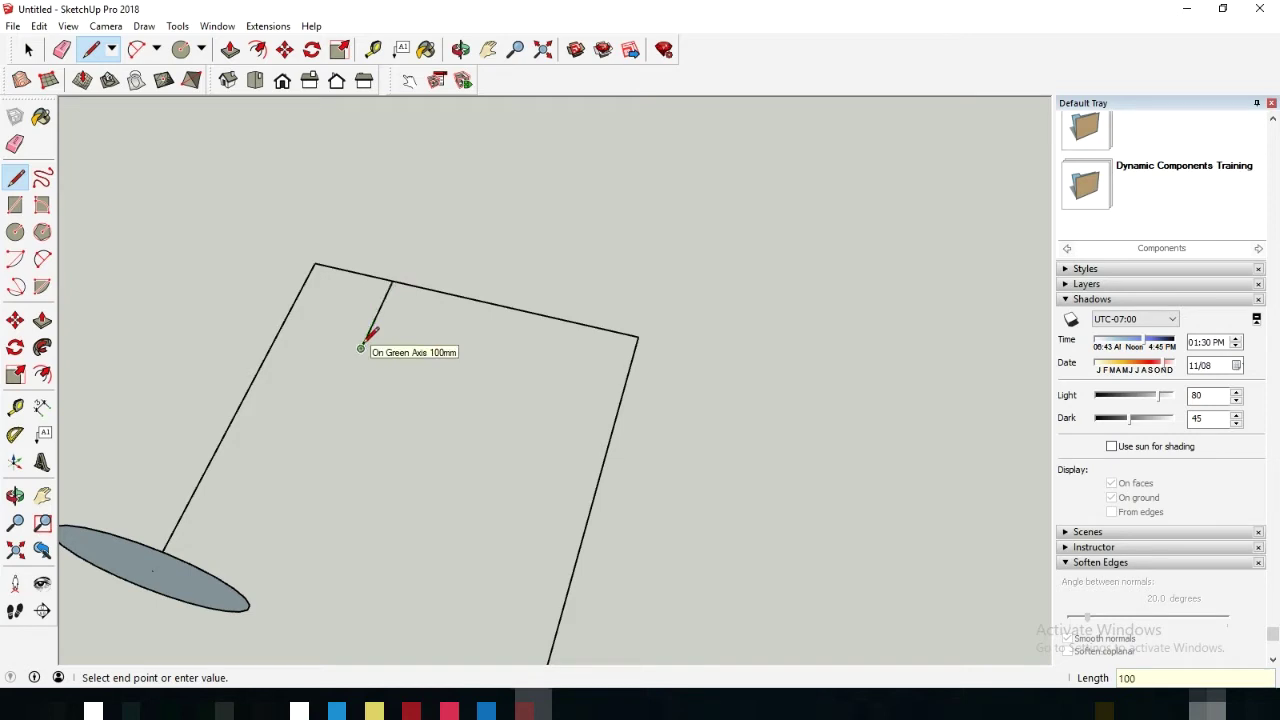
key(Return)
click(282, 330)
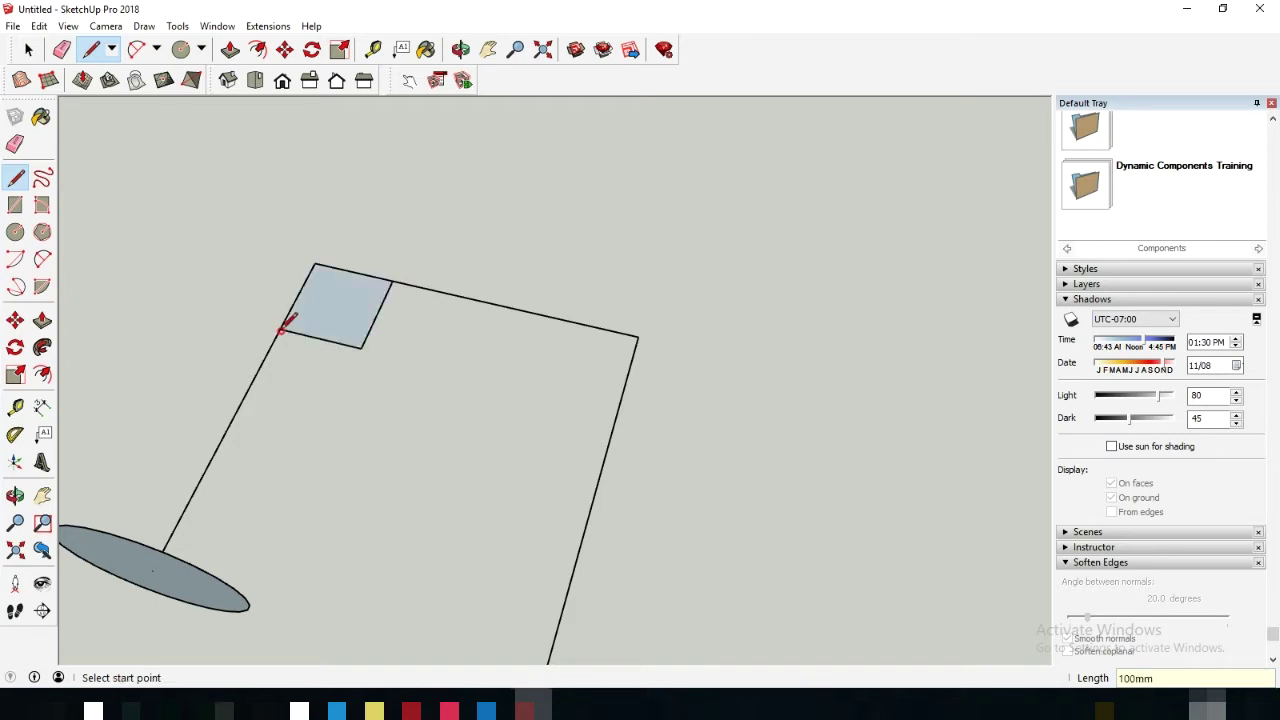
Step: Outline a second square face at the path's next corner
click(638, 335)
click(556, 316)
click(556, 316)
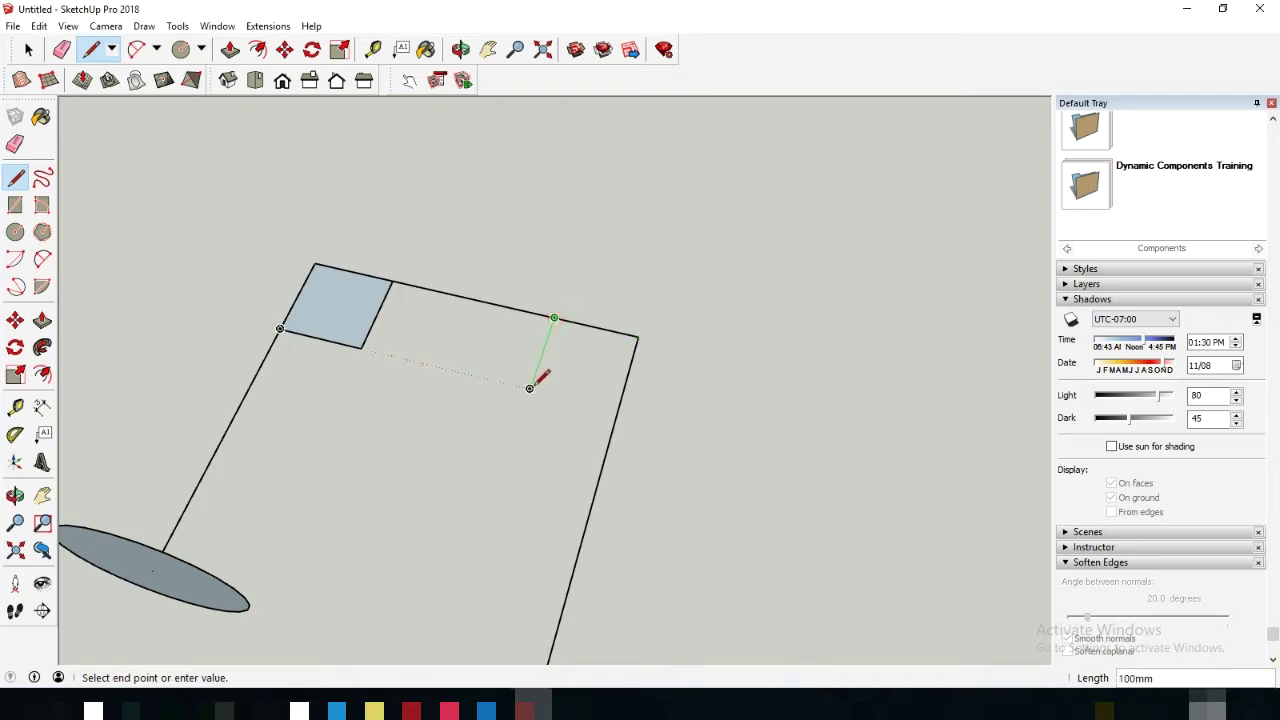
click(617, 409)
Step: Draw a 30 mm bulge arc across the first corner square
middle_drag(628, 400, 300, 200)
click(139, 50)
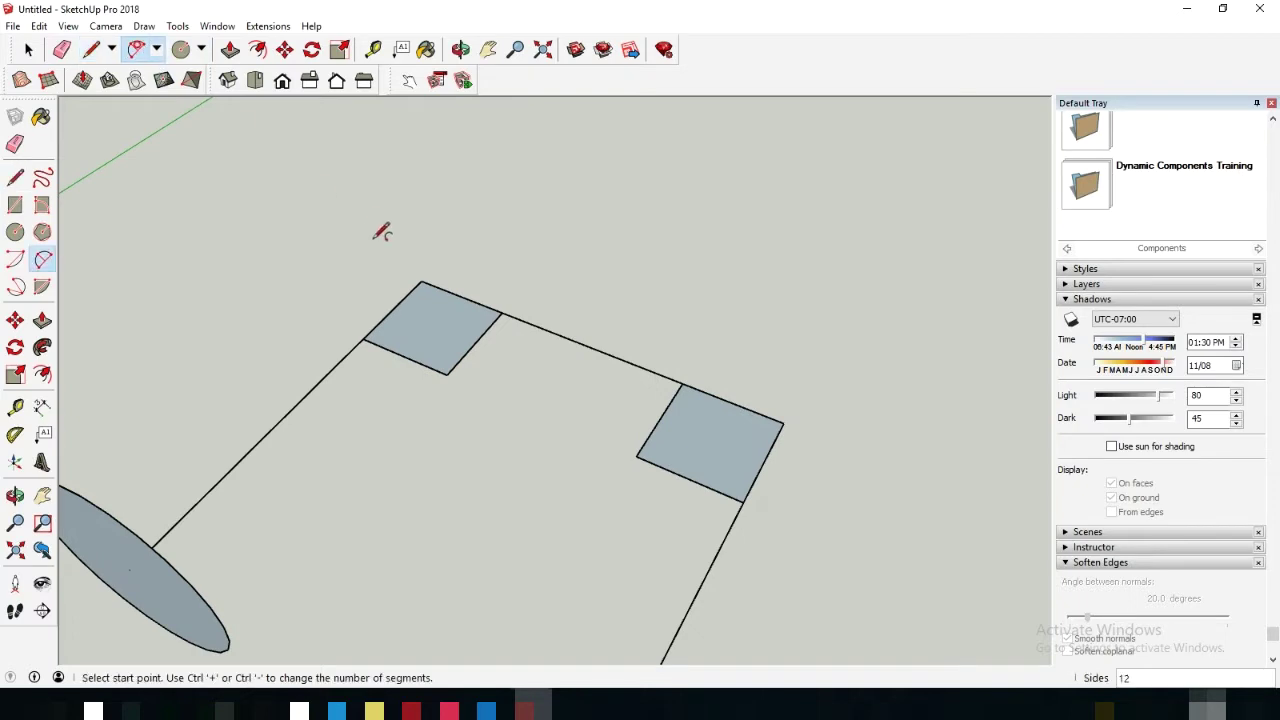
middle_drag(380, 229, 437, 381)
click(336, 348)
scroll(478, 280, up, 2)
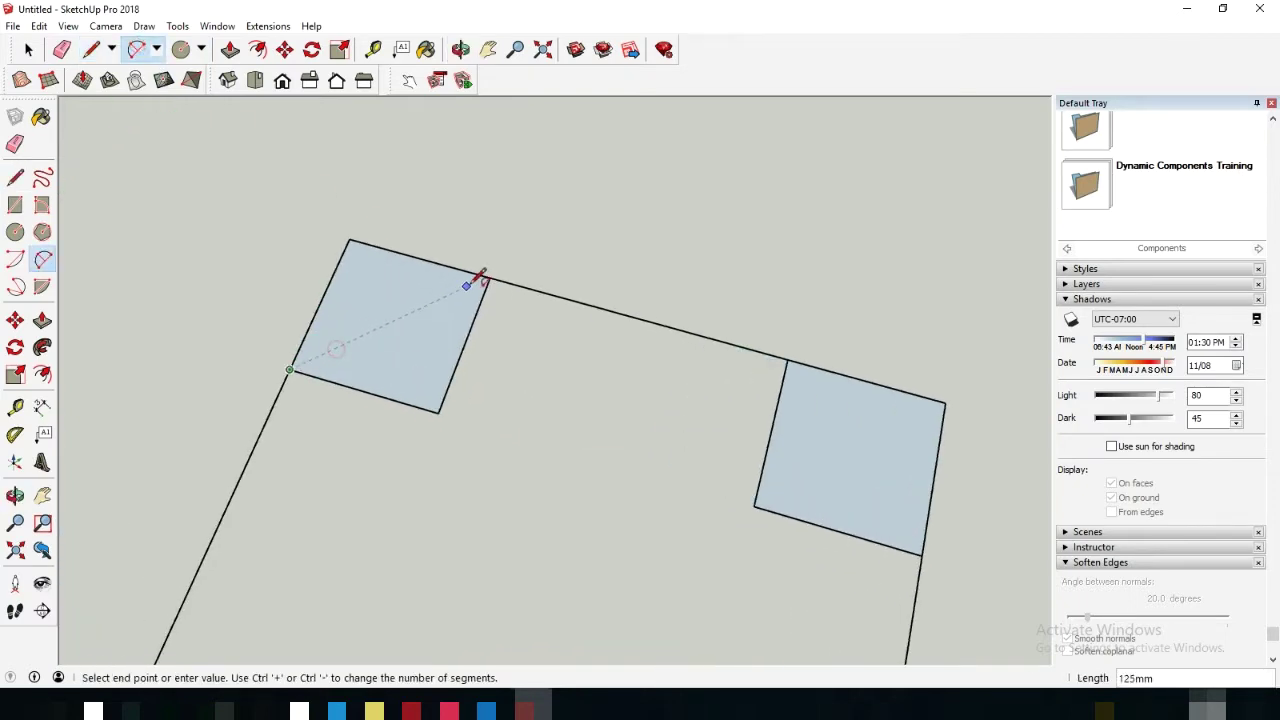
click(489, 276)
scroll(386, 286, up, 1)
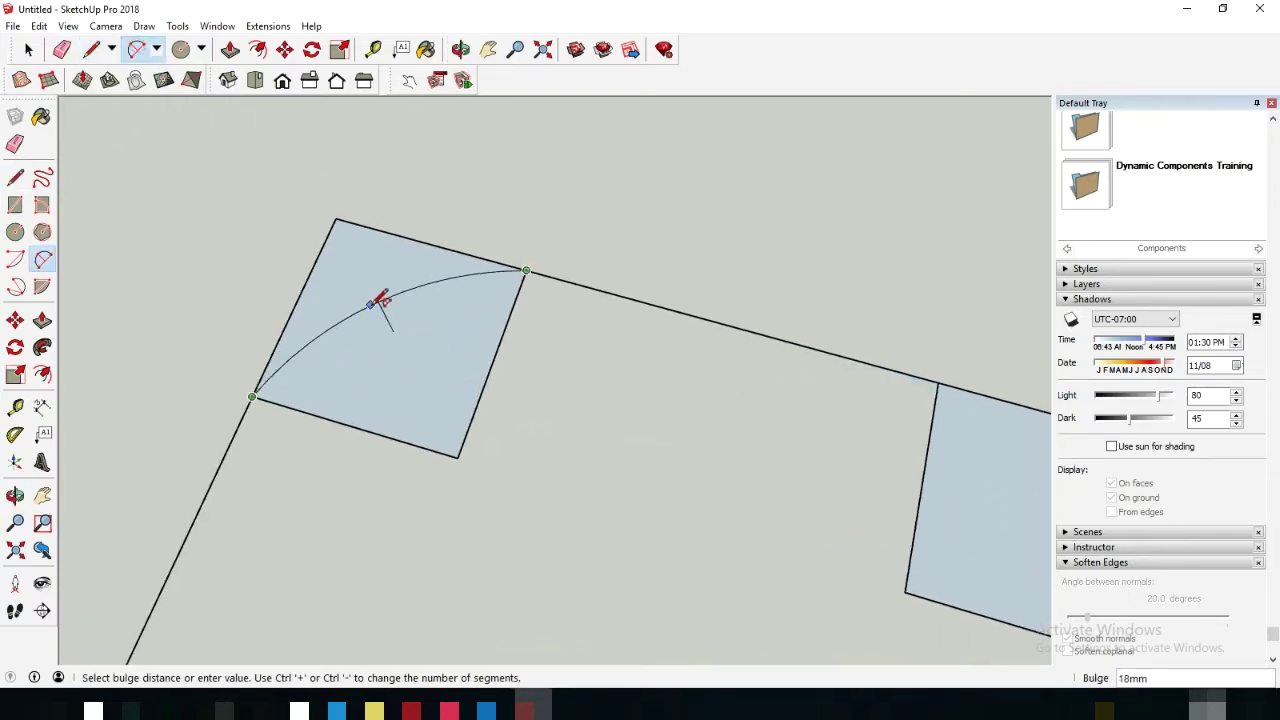
scroll(383, 286, up, 1)
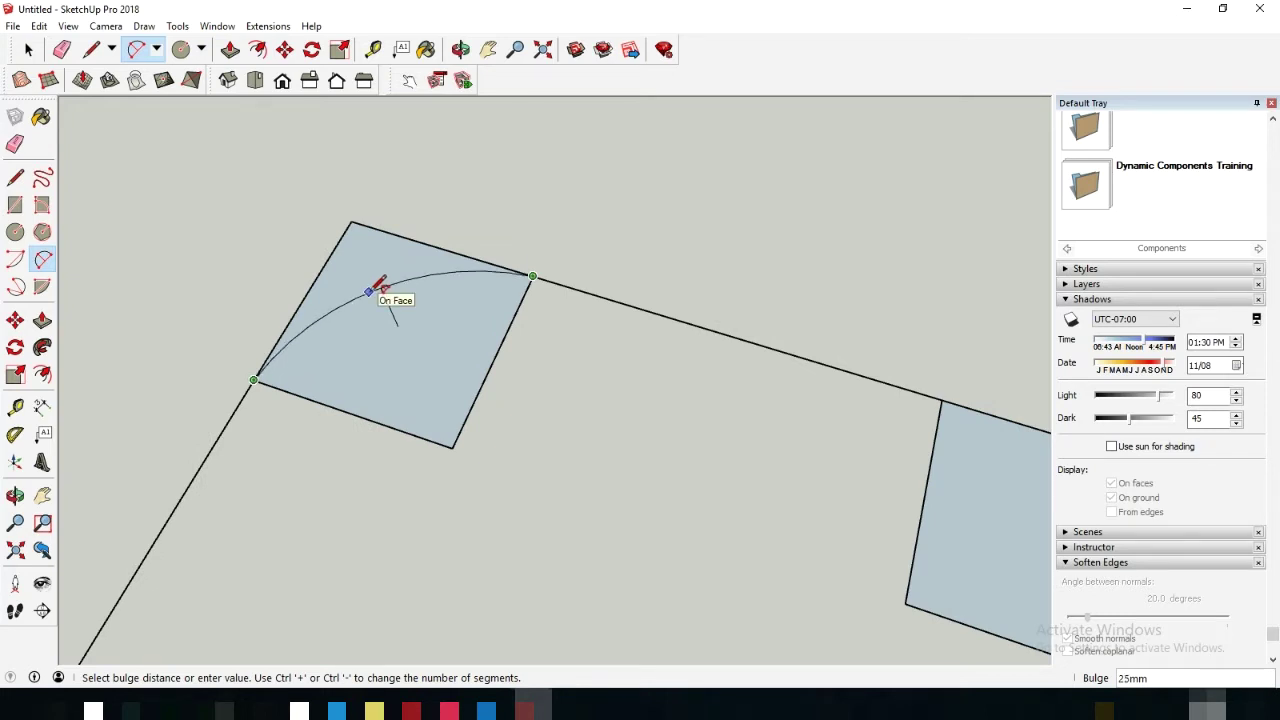
text(0)
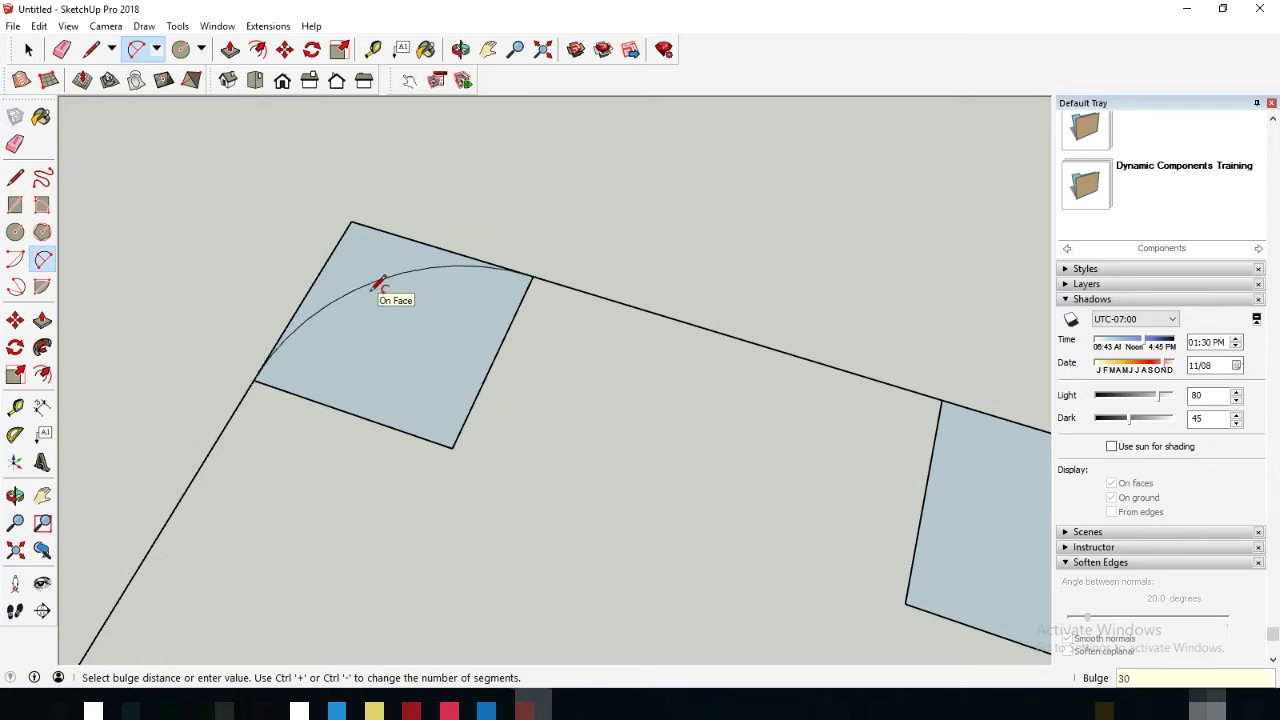
key(Return)
Step: Draw a matching arc across the second corner square
middle_drag(357, 294, 720, 414)
click(666, 505)
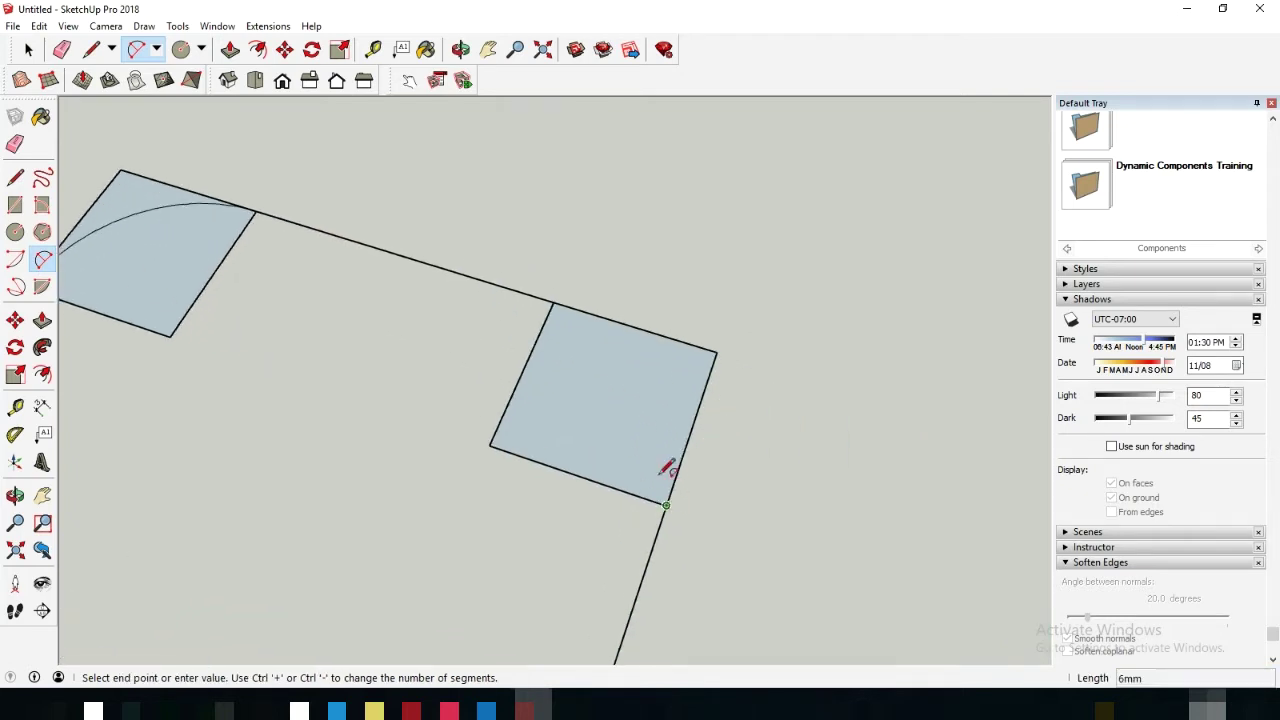
click(553, 302)
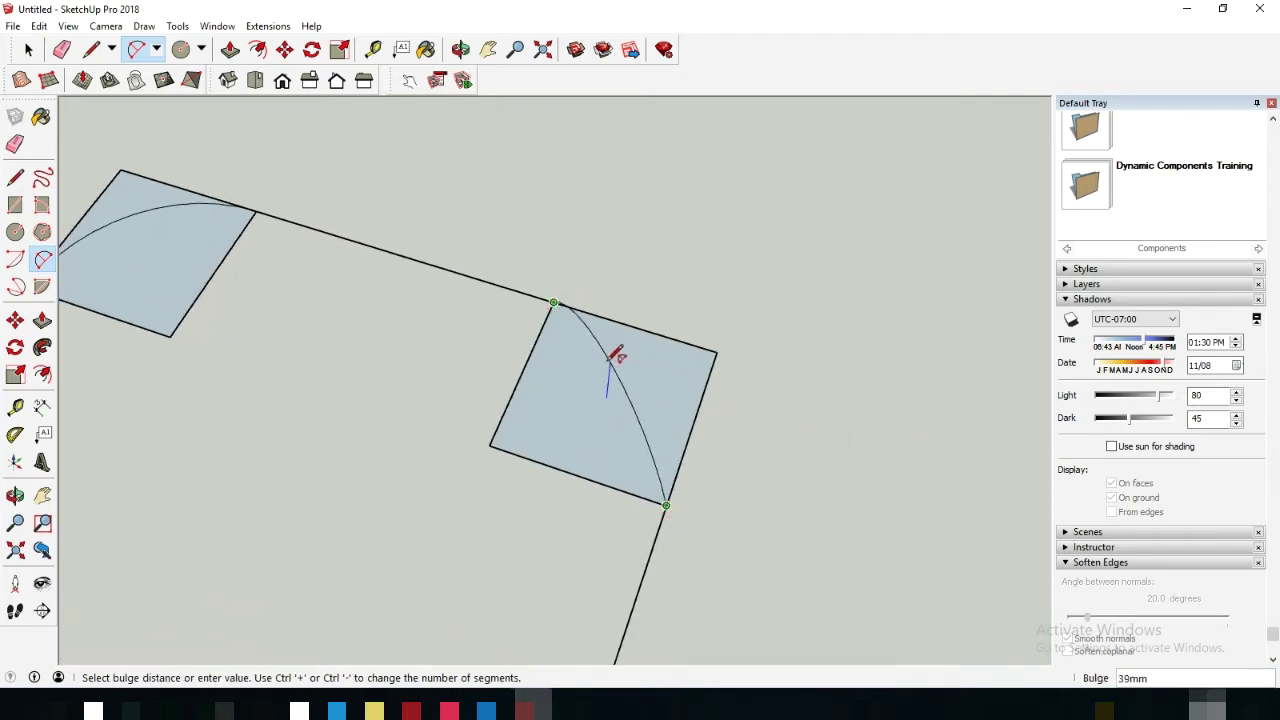
middle_drag(612, 357, 670, 362)
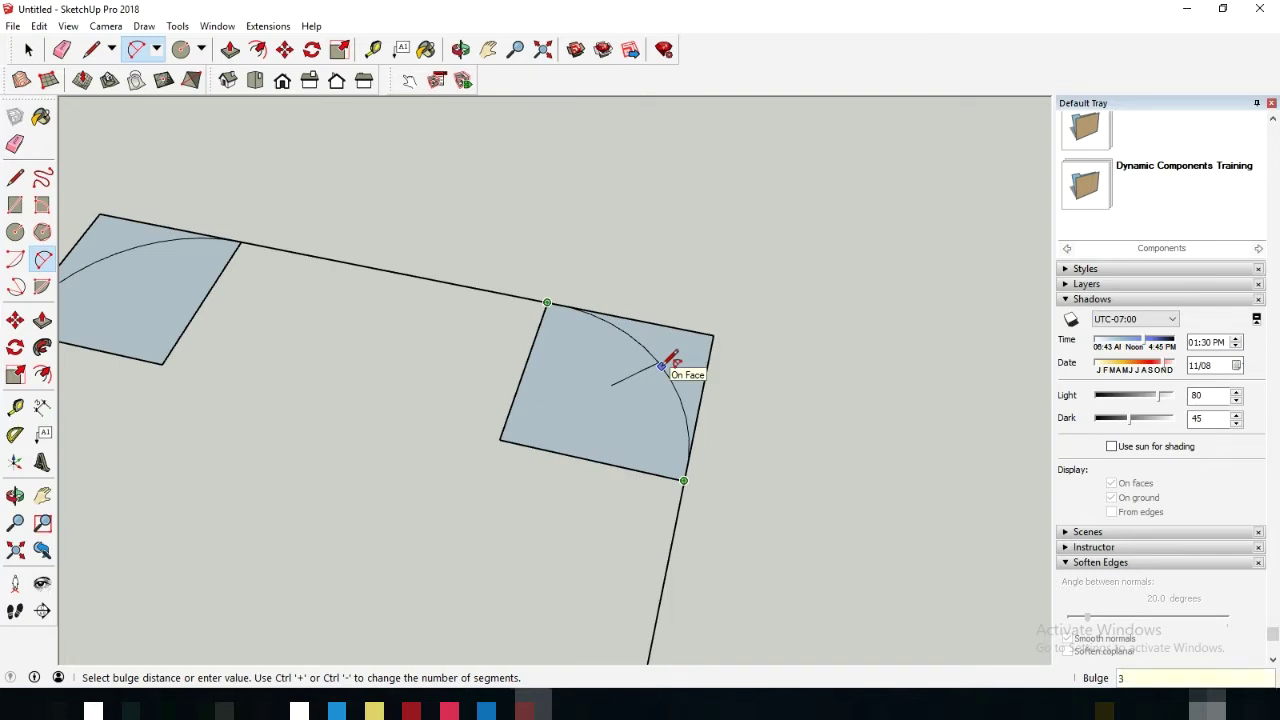
click(664, 365)
Step: Erase both helper squares and the leftover corner edges
mouse_move(671, 360)
middle_down()
mouse_move(346, 491)
mouse_move(463, 334)
middle_up()
key(e)
drag(463, 334, 412, 271)
drag(400, 225, 402, 228)
drag(777, 334, 646, 373)
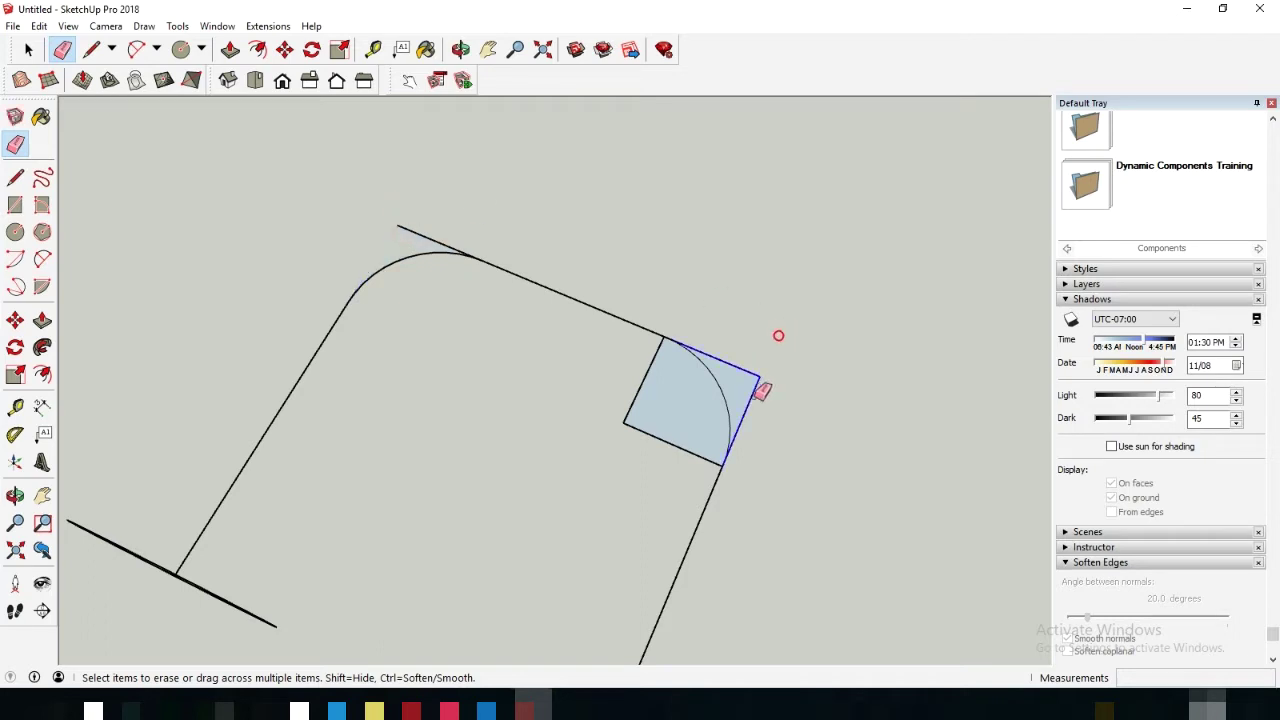
mouse_move(400, 252)
middle_down()
mouse_move(363, 389)
mouse_move(360, 306)
mouse_move(414, 523)
mouse_move(443, 540)
middle_up()
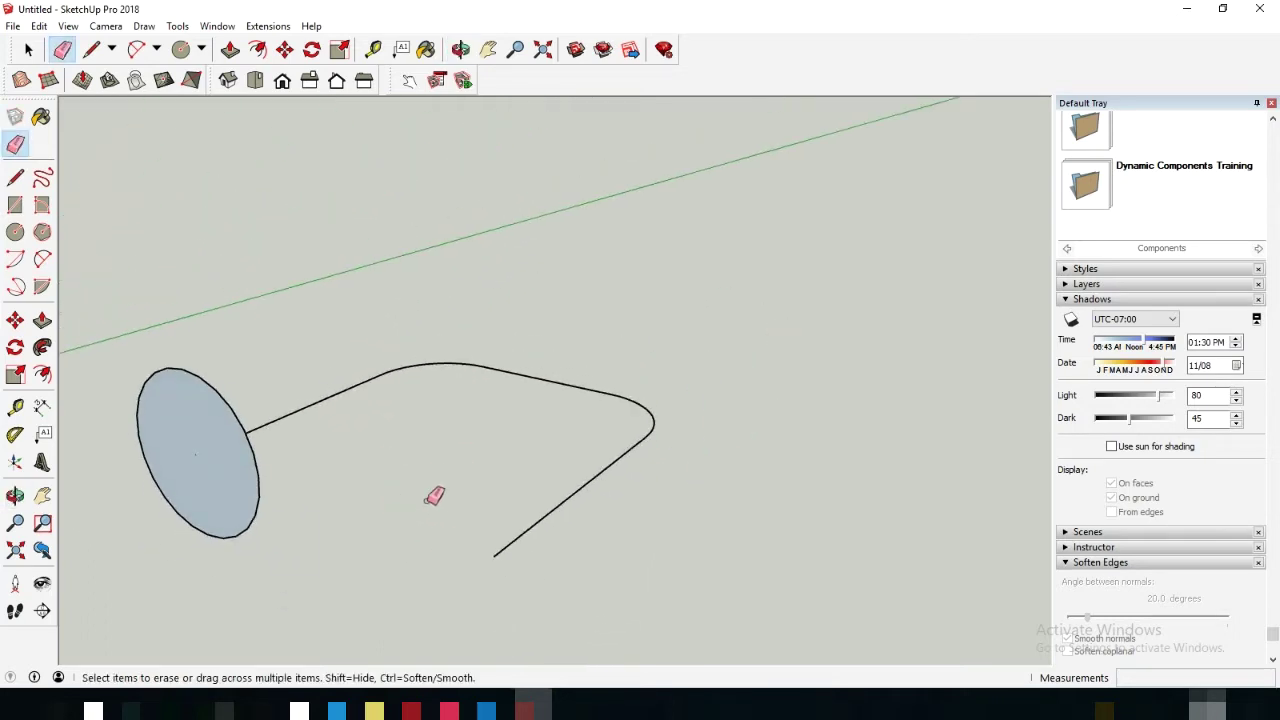
Step: Sweep the 100 mm circle along the rounded path with Follow Me into a U-shaped tube
click(28, 49)
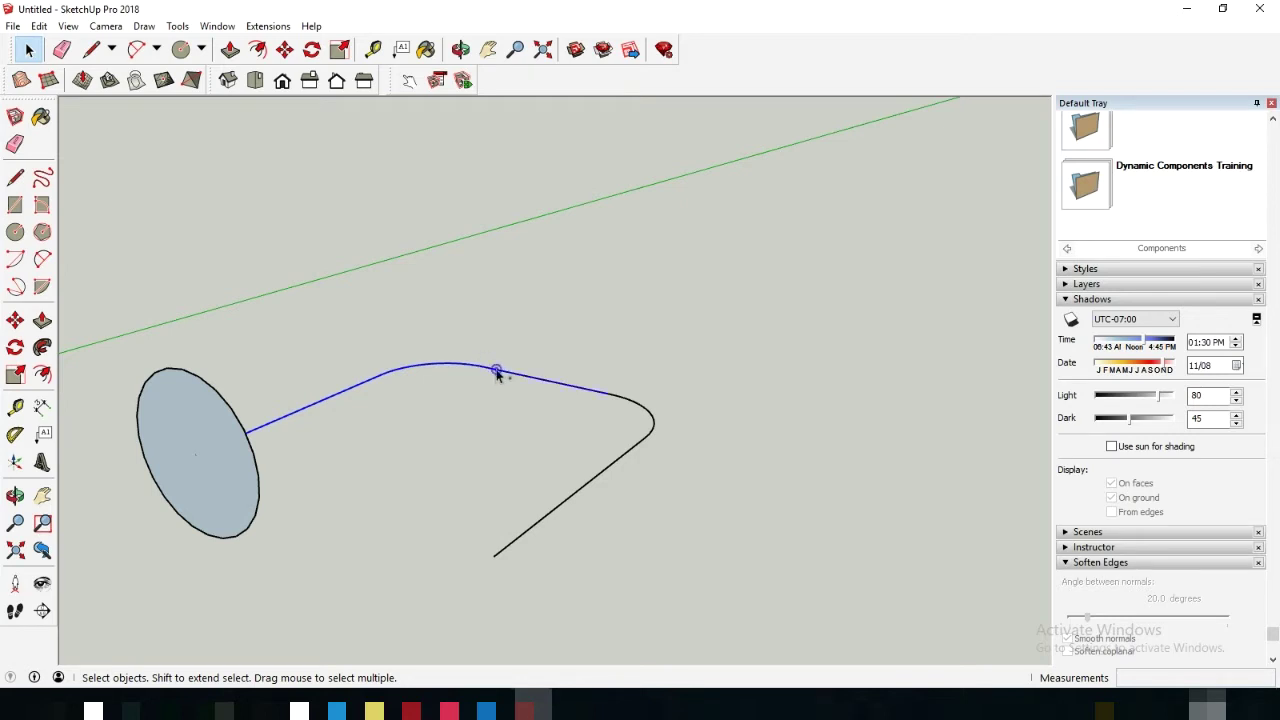
middle_drag(497, 373, 700, 569)
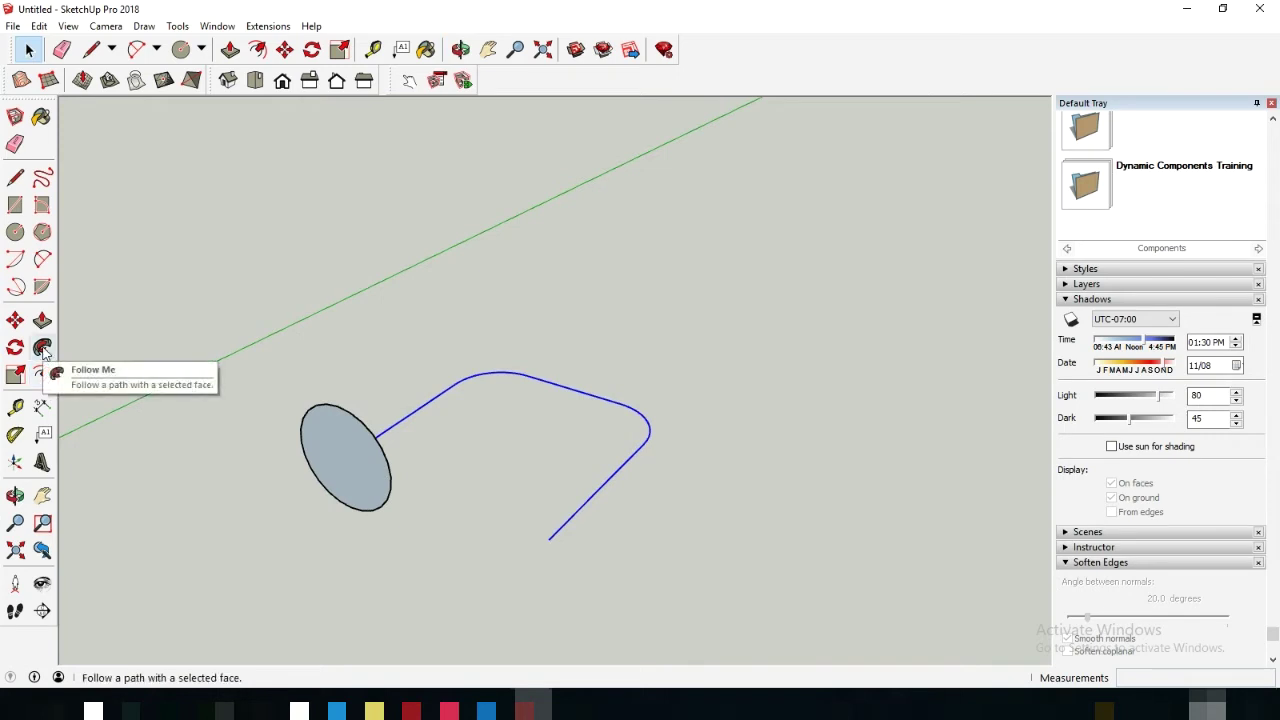
click(42, 347)
click(368, 483)
mouse_move(826, 251)
middle_down()
mouse_move(757, 429)
mouse_move(768, 444)
mouse_move(714, 400)
mouse_move(700, 346)
mouse_move(716, 457)
middle_up()
click(28, 49)
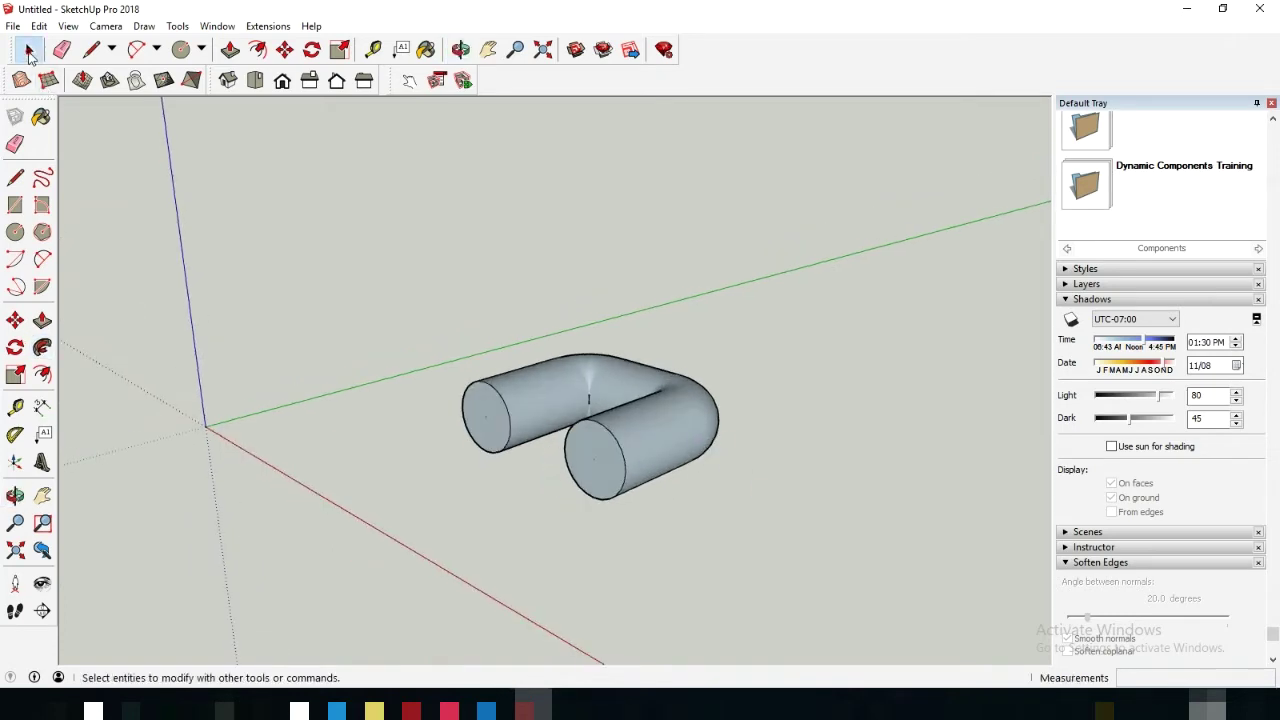
Step: Box-select the entire U-shaped tube after orbiting to a lower viewing angle
click(602, 468)
click(810, 531)
mouse_move(810, 531)
middle_down()
mouse_move(814, 491)
mouse_move(608, 445)
middle_up()
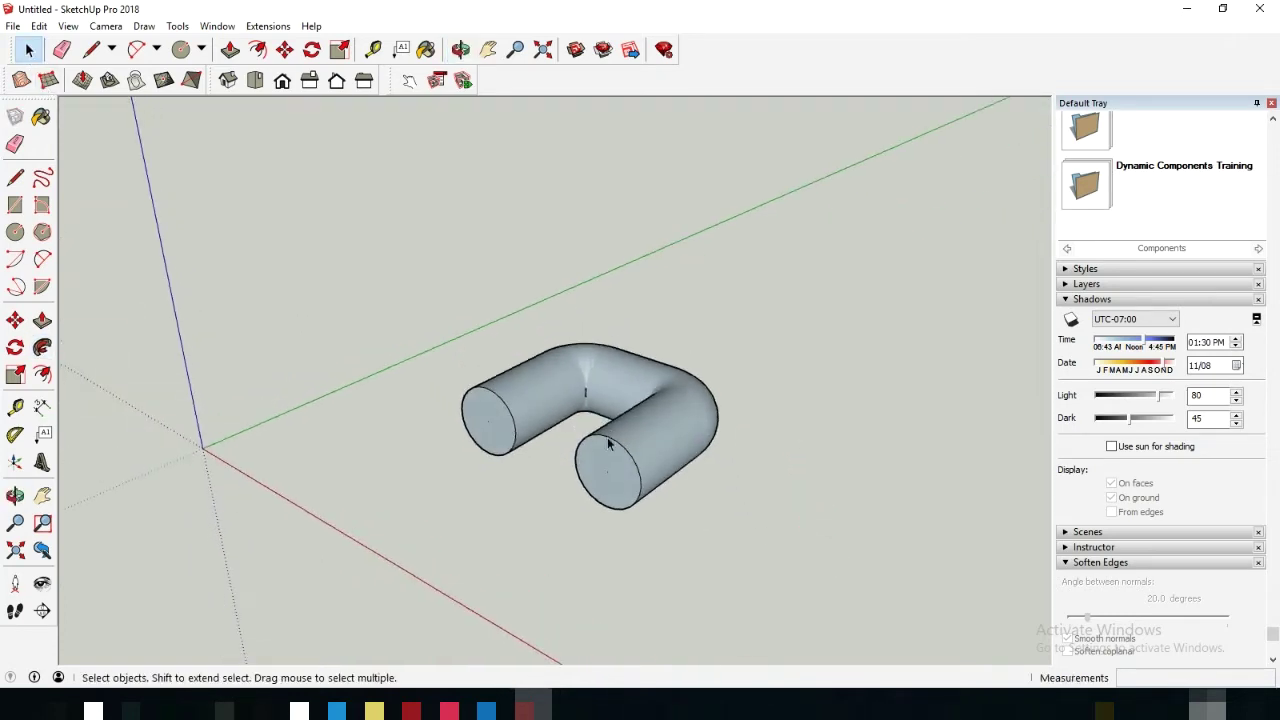
drag(421, 307, 870, 572)
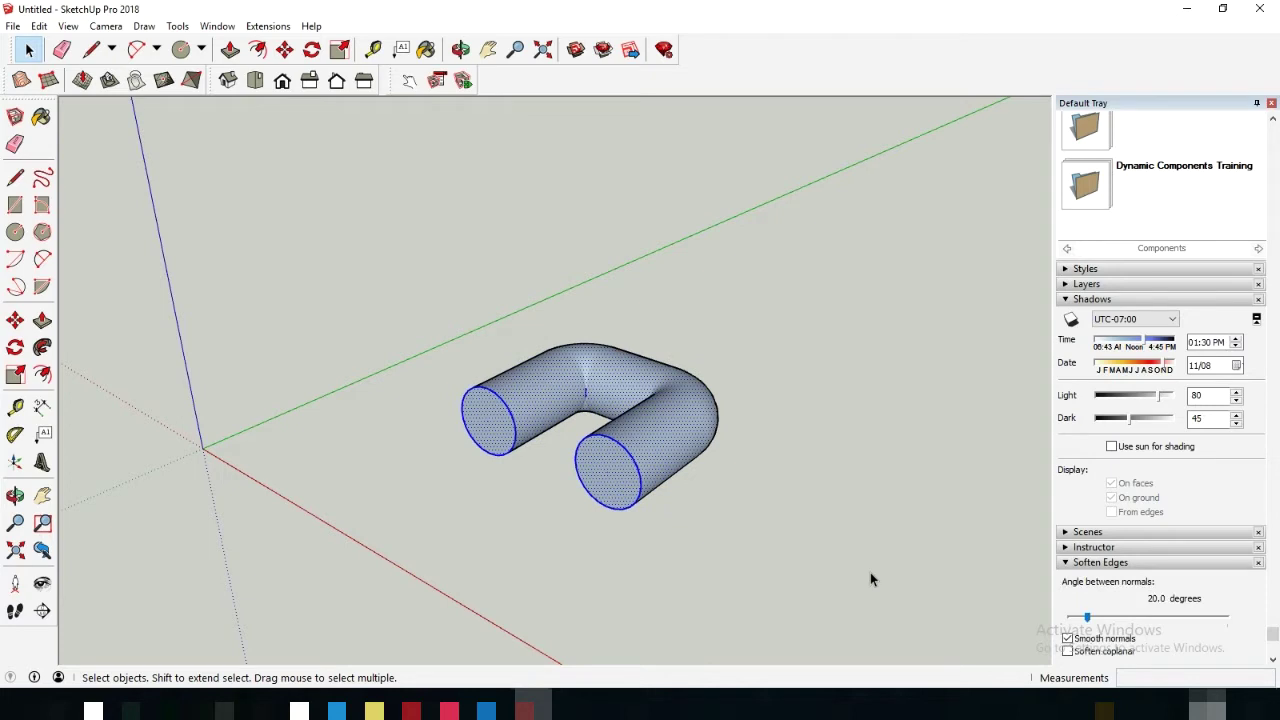
click(1068, 651)
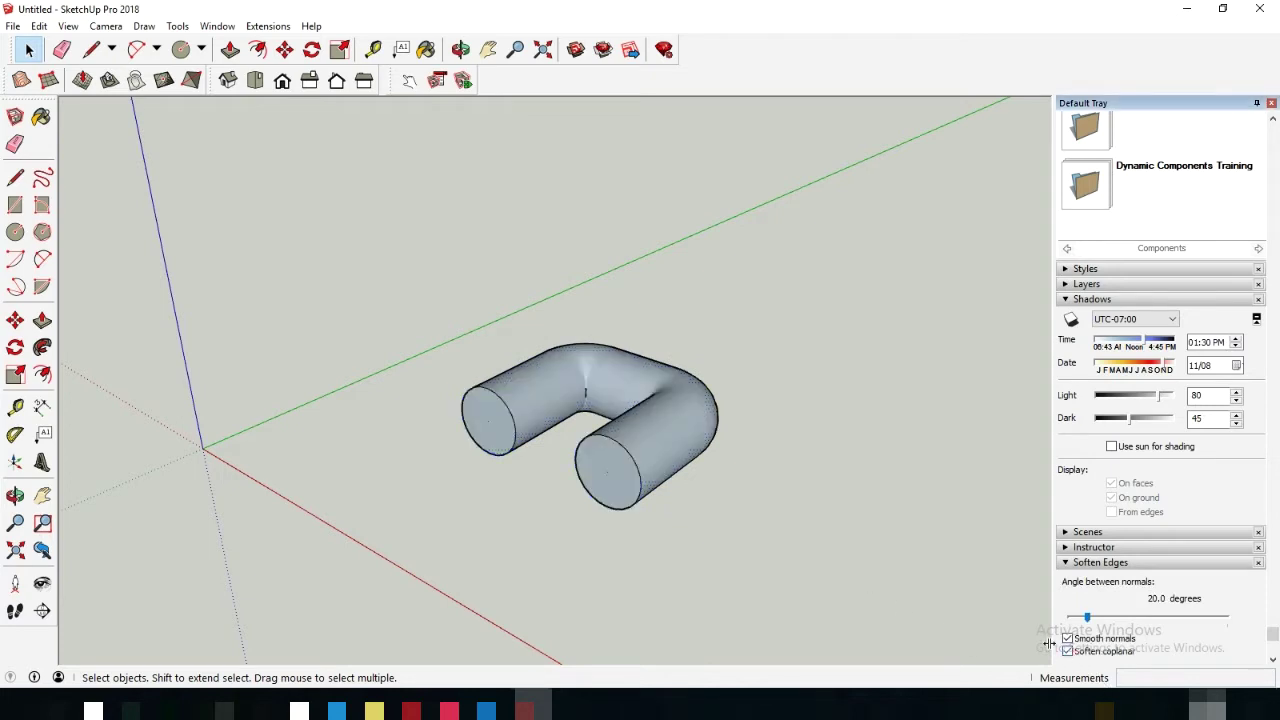
click(902, 521)
mouse_move(902, 521)
middle_down()
mouse_move(822, 479)
mouse_move(760, 509)
mouse_move(677, 517)
mouse_move(763, 563)
mouse_move(643, 478)
middle_up()
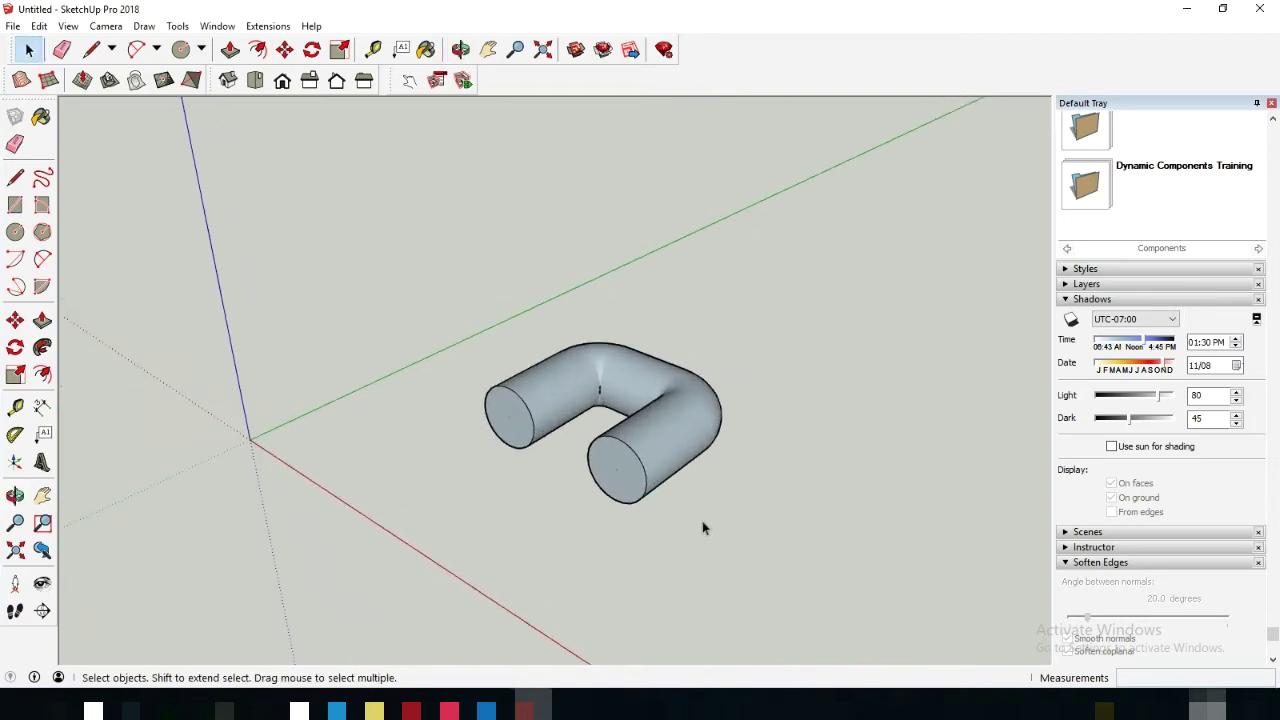
middle_drag(702, 527, 783, 540)
drag(443, 303, 809, 535)
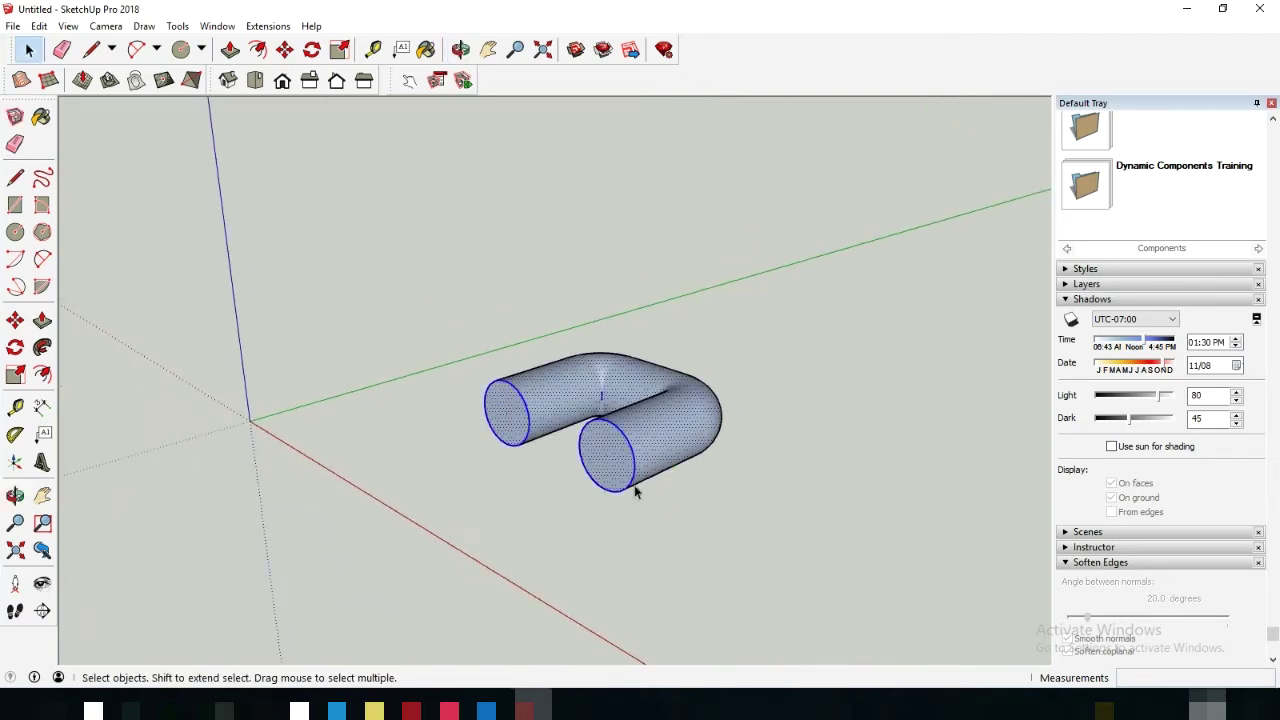
scroll(640, 490, up, 2)
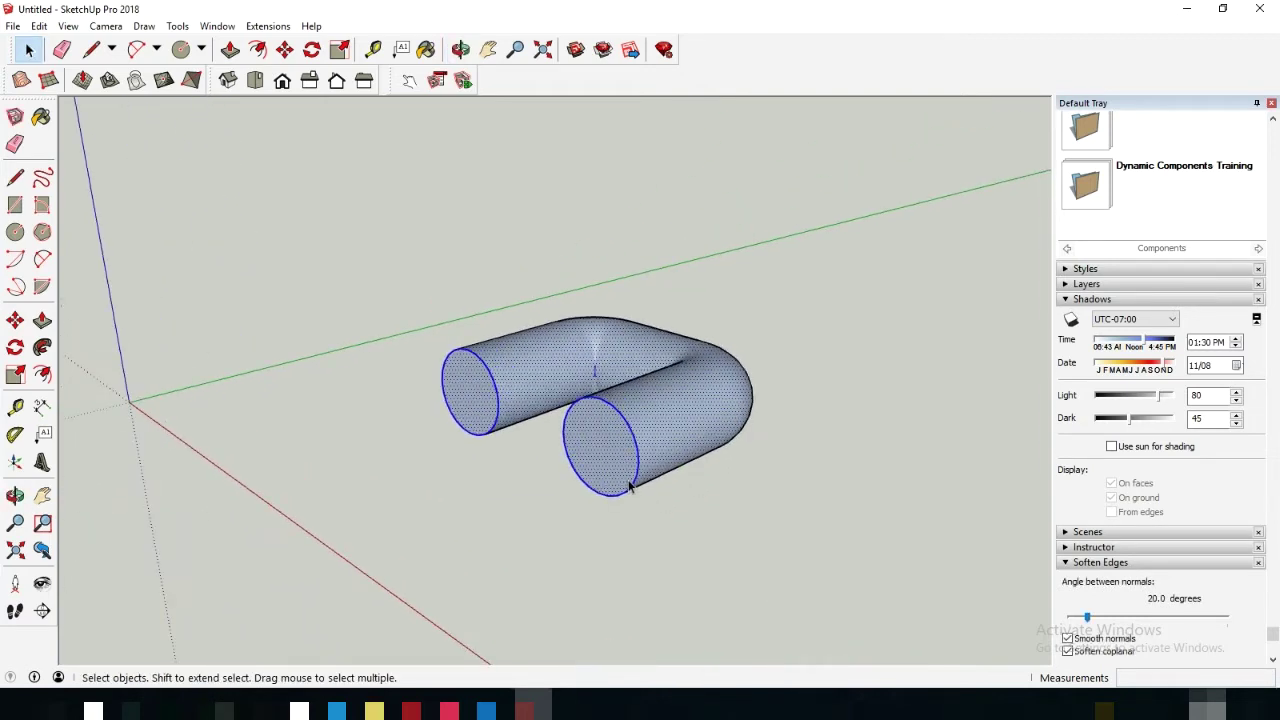
click(312, 49)
middle_drag(808, 437, 677, 514)
Step: Rotate-copy the U-tube 180° about its end centre to close the ring
mouse_move(571, 503)
middle_down()
mouse_move(586, 371)
mouse_move(563, 426)
mouse_move(562, 490)
middle_up()
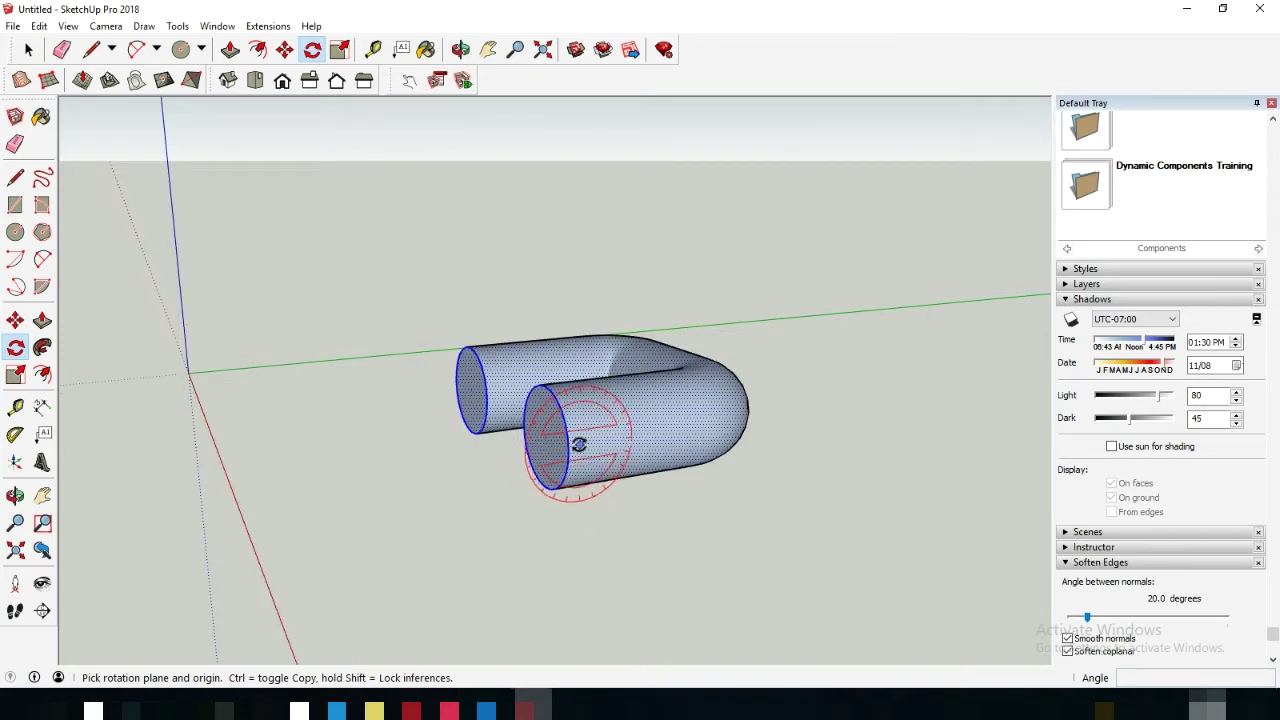
middle_drag(563, 443, 552, 492)
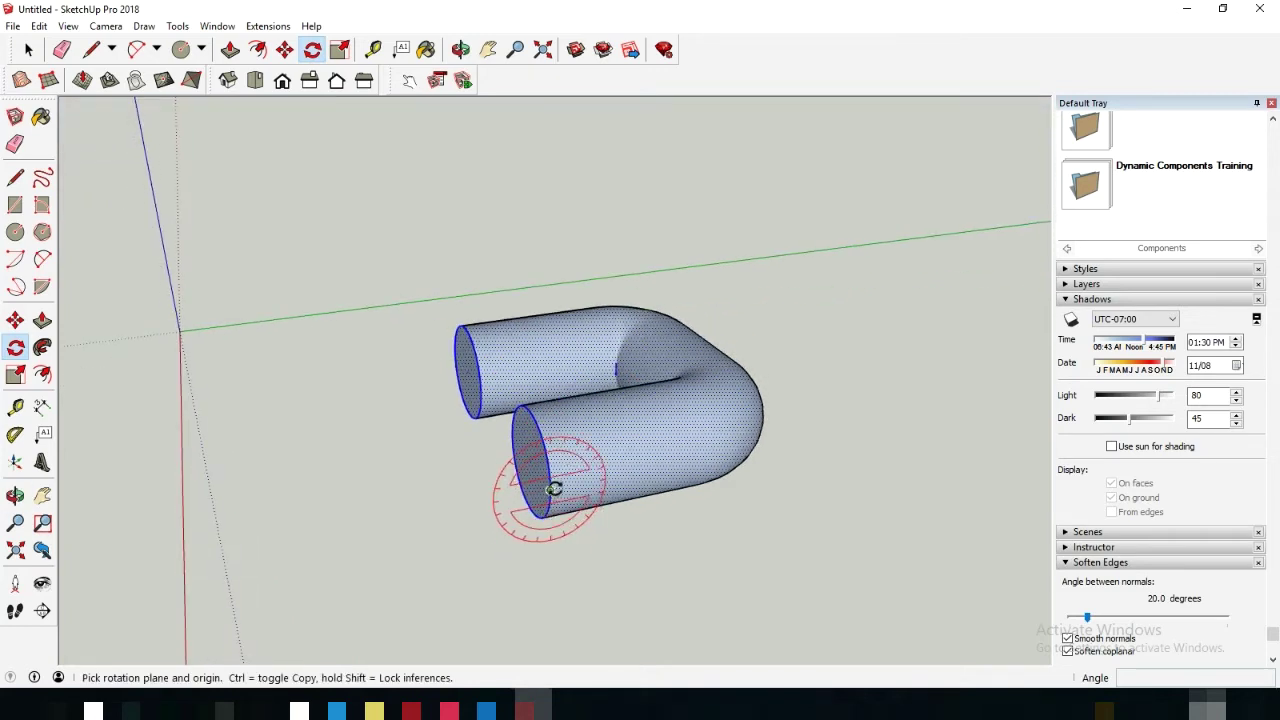
drag(552, 489, 506, 497)
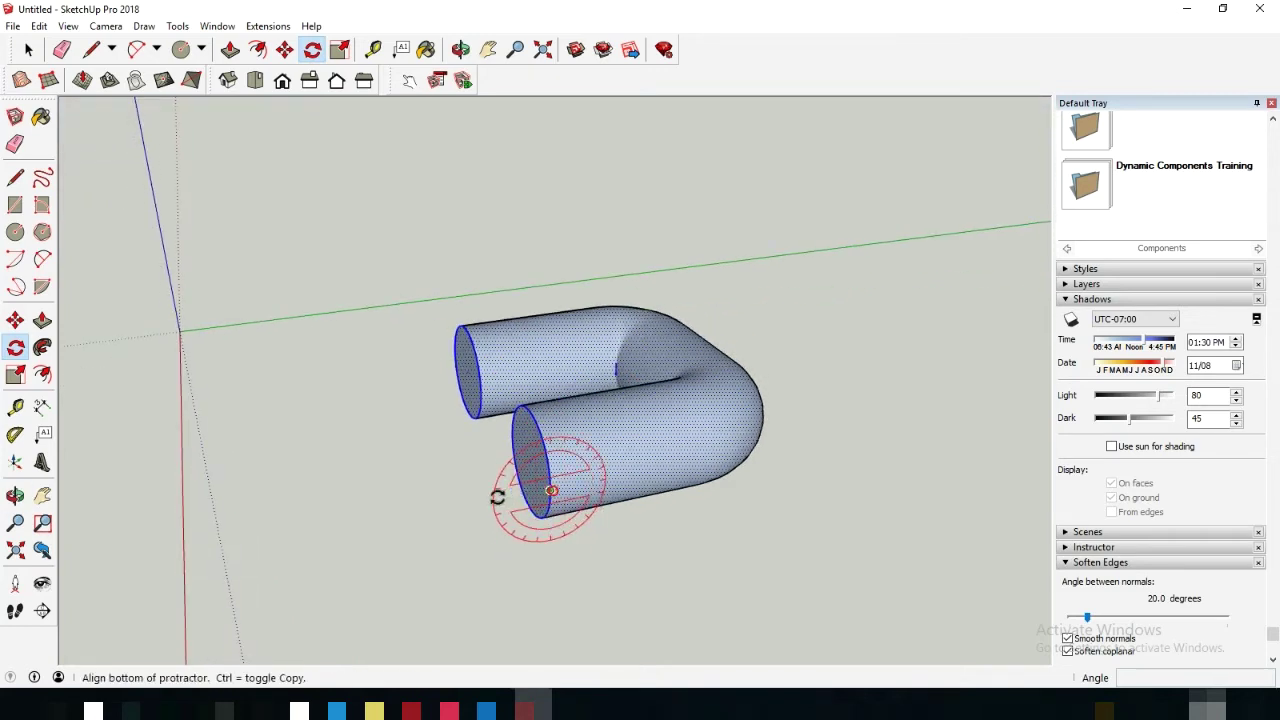
click(416, 503)
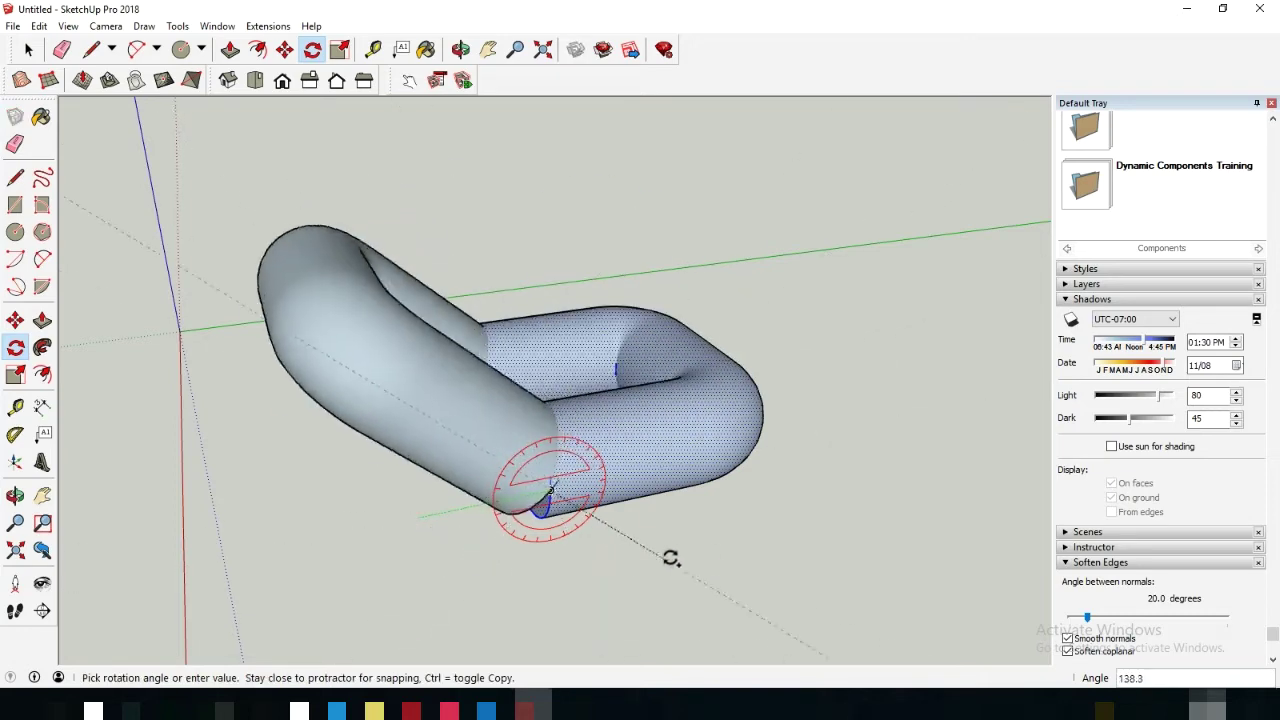
click(845, 421)
mouse_move(846, 423)
middle_down()
mouse_move(894, 314)
mouse_move(907, 433)
mouse_move(851, 434)
mouse_move(866, 514)
mouse_move(694, 457)
middle_up()
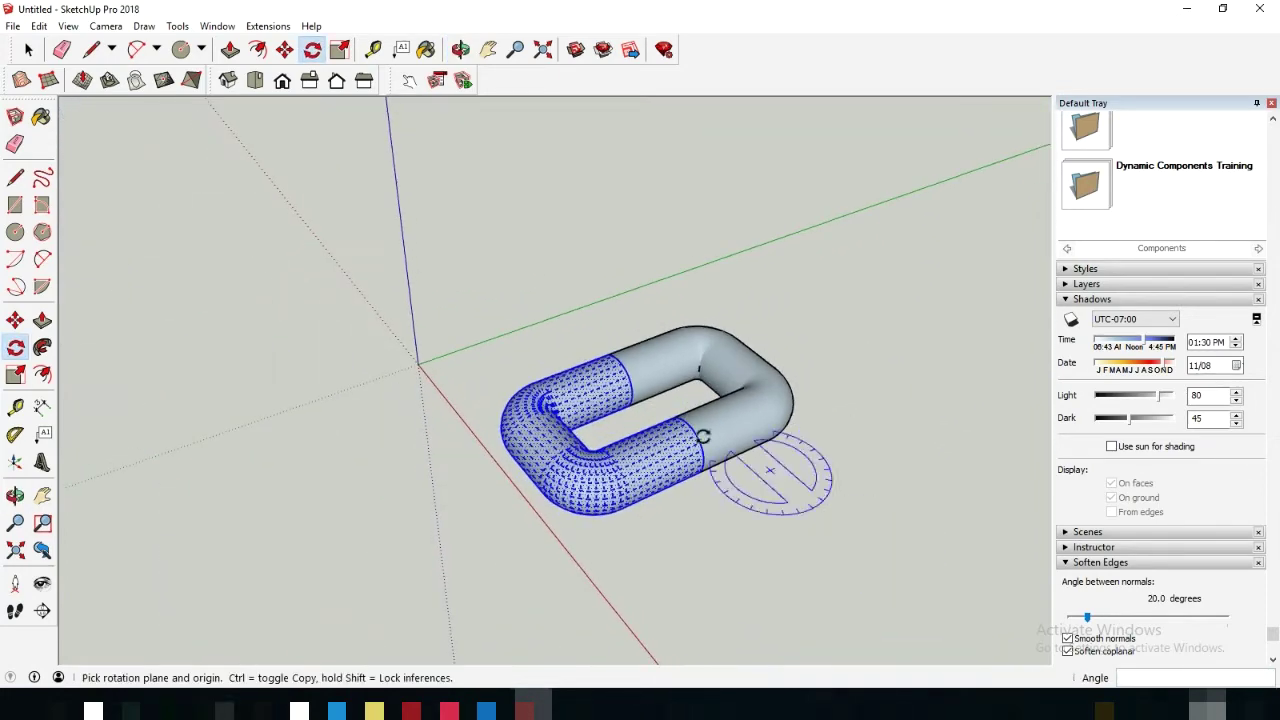
click(28, 49)
click(848, 286)
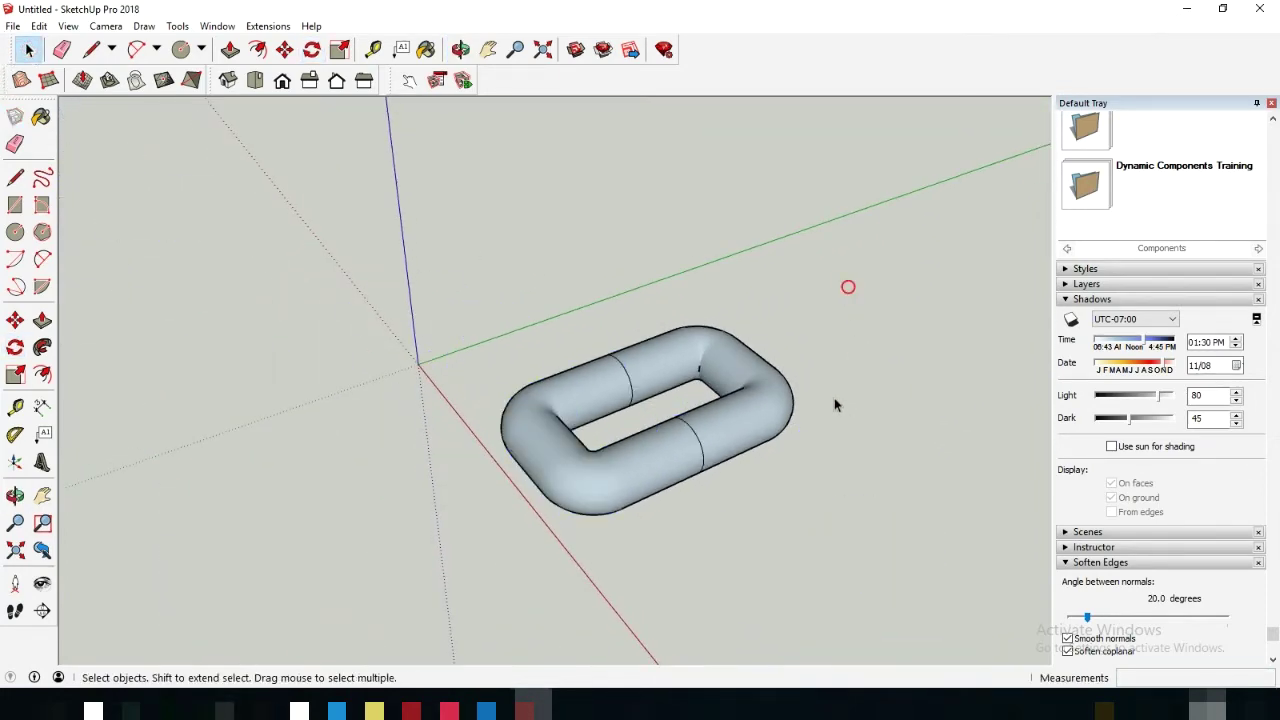
Step: Soften the first seam edges where the two tube halves meet
scroll(830, 400, up, 2)
mouse_move(810, 456)
middle_down()
mouse_move(851, 437)
mouse_move(834, 529)
middle_up()
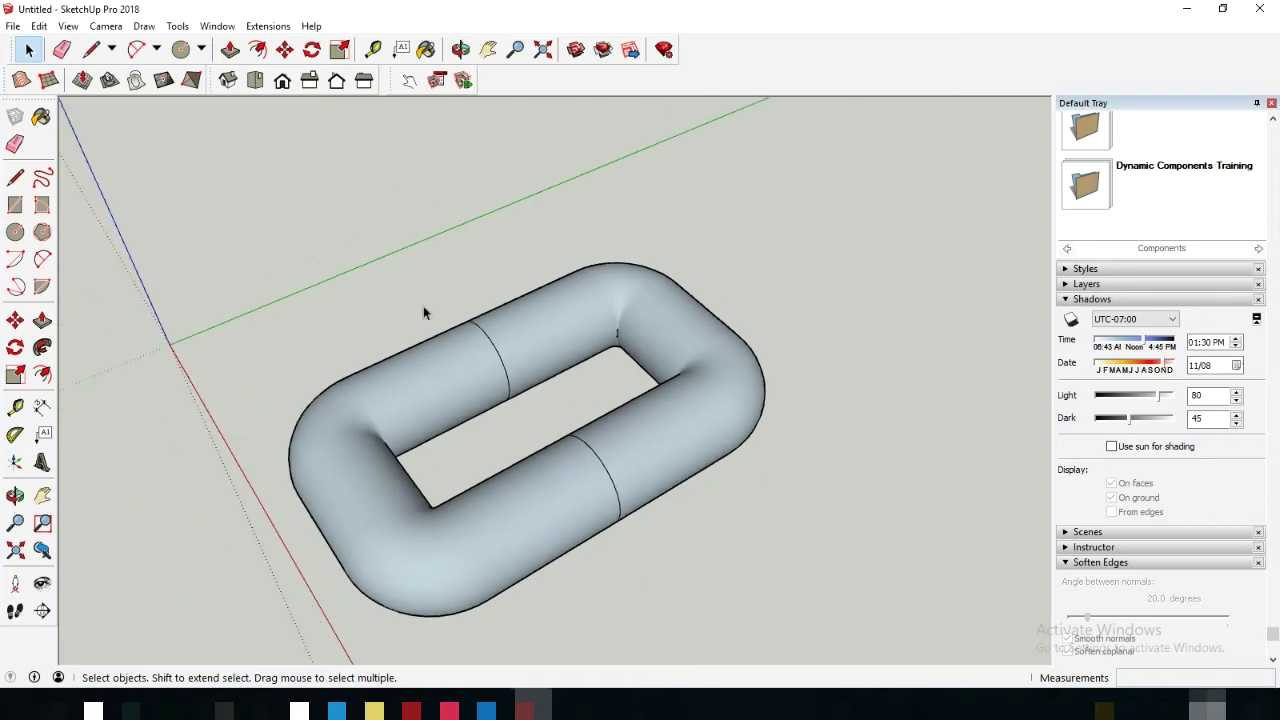
click(62, 49)
scroll(570, 482, up, 1)
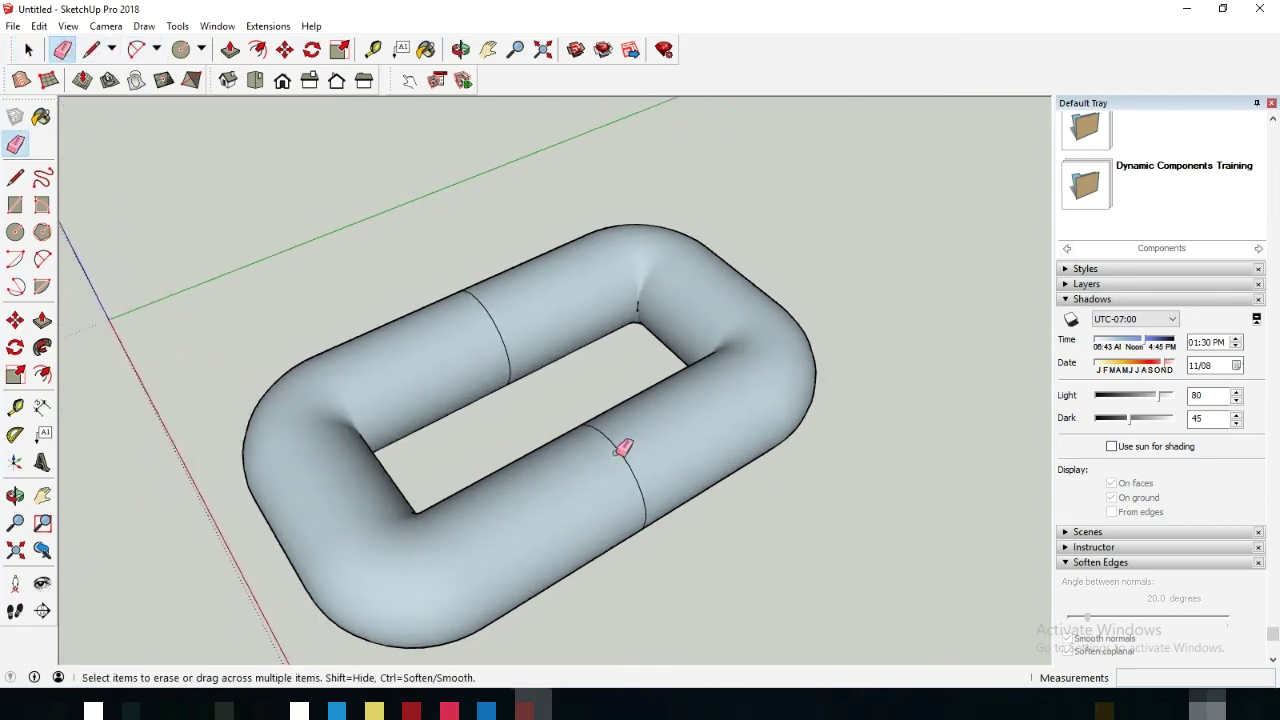
scroll(622, 446, up, 2)
scroll(610, 430, up, 1)
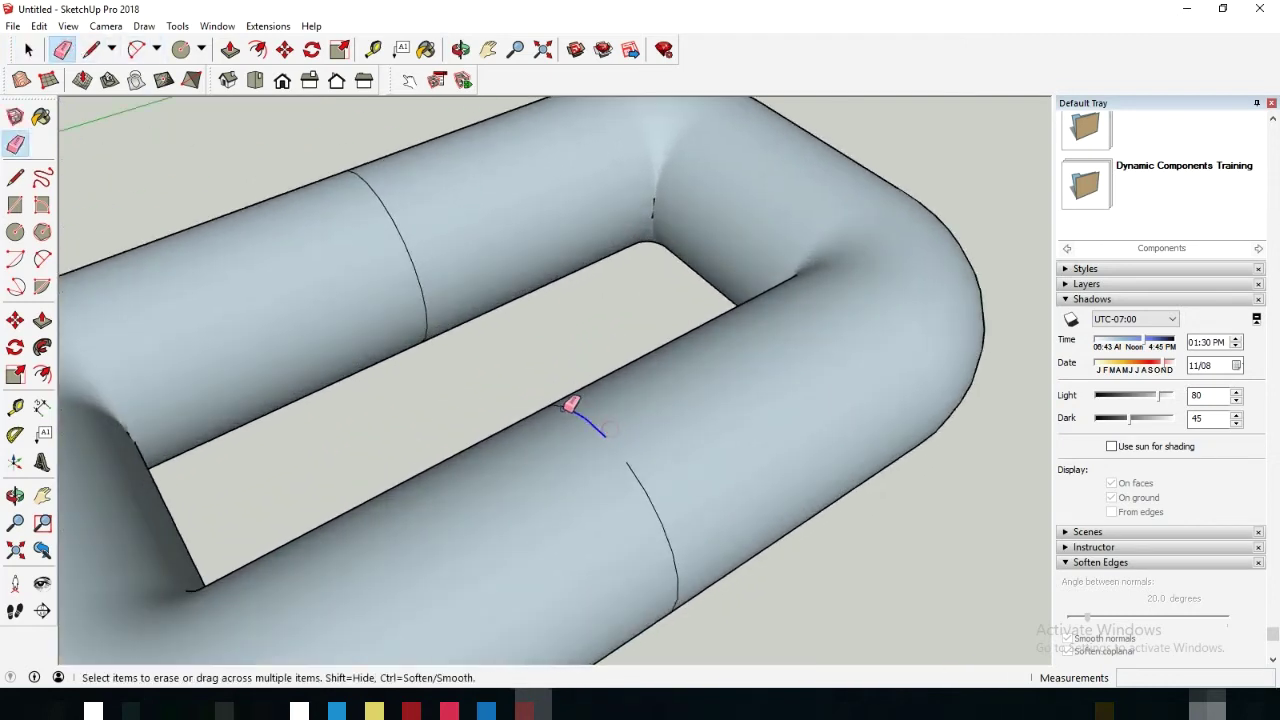
scroll(646, 449, down, 2)
scroll(637, 452, down, 1)
drag(668, 535, 655, 487)
middle_drag(662, 526, 640, 451)
scroll(650, 448, up, 2)
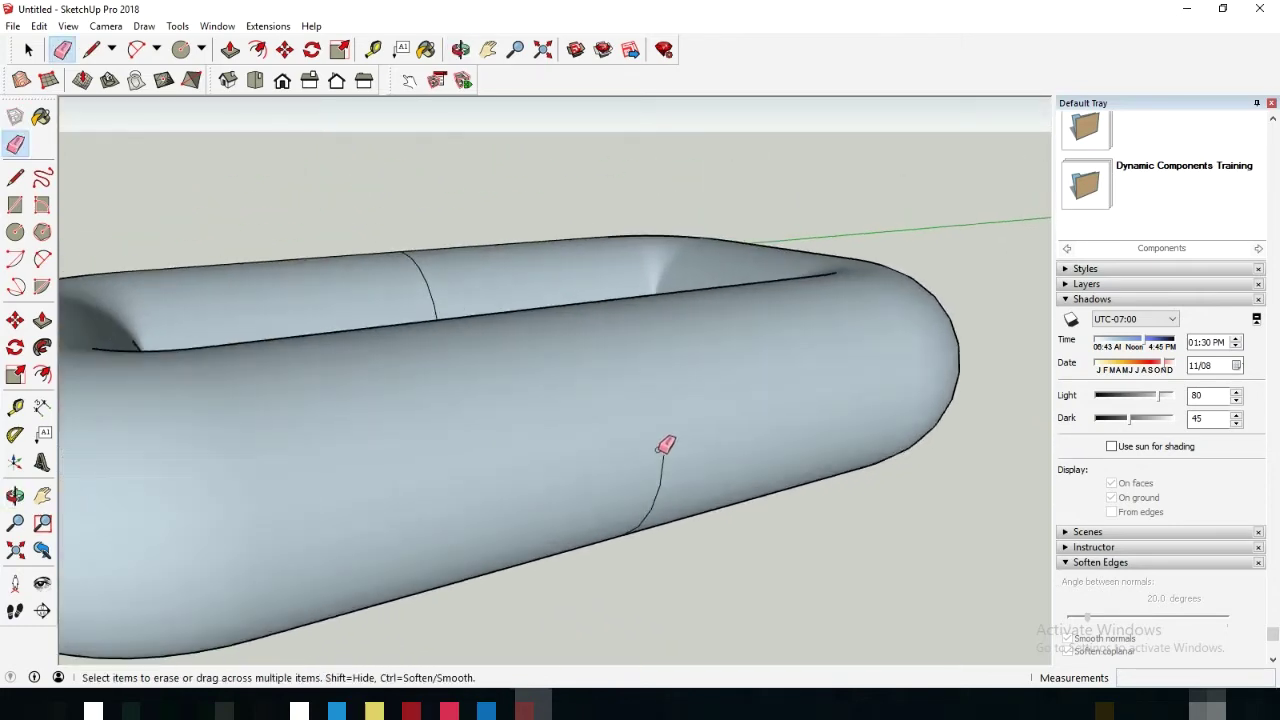
drag(658, 507, 660, 512)
Step: Soften the remaining seams on the upper and near tubes
middle_drag(731, 523, 722, 266)
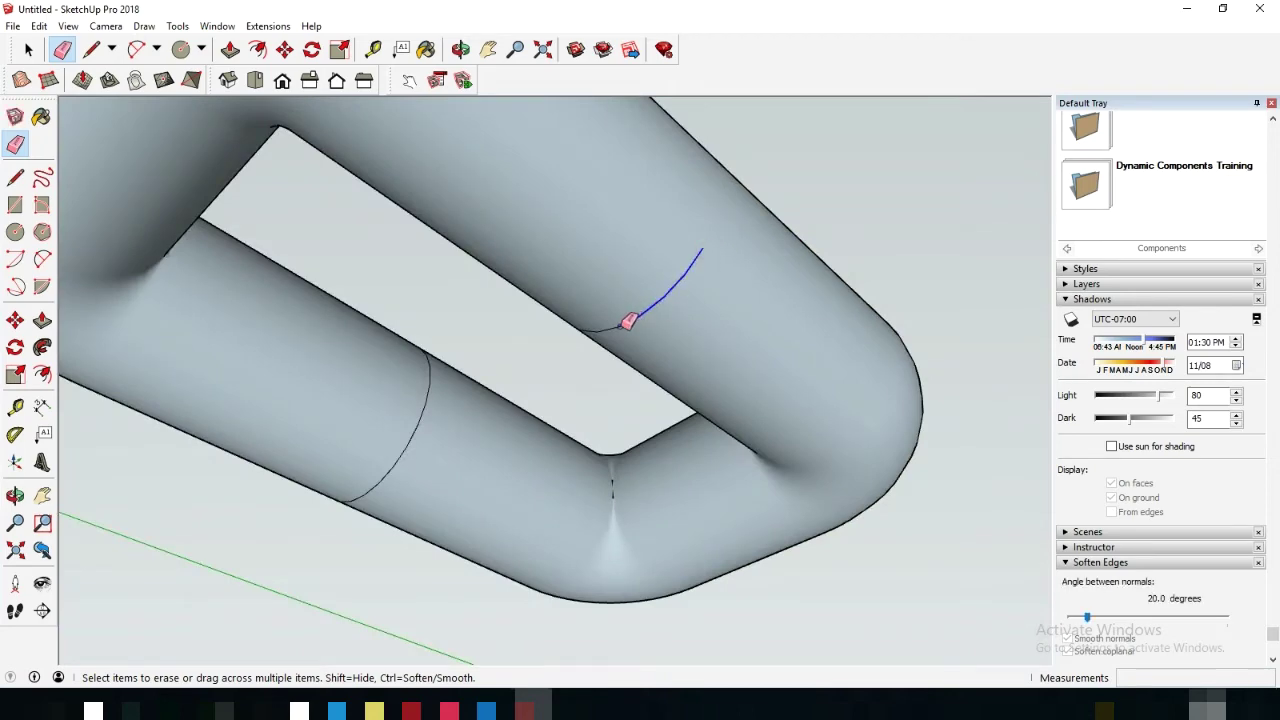
drag(628, 320, 600, 345)
scroll(380, 437, up, 2)
drag(380, 437, 435, 393)
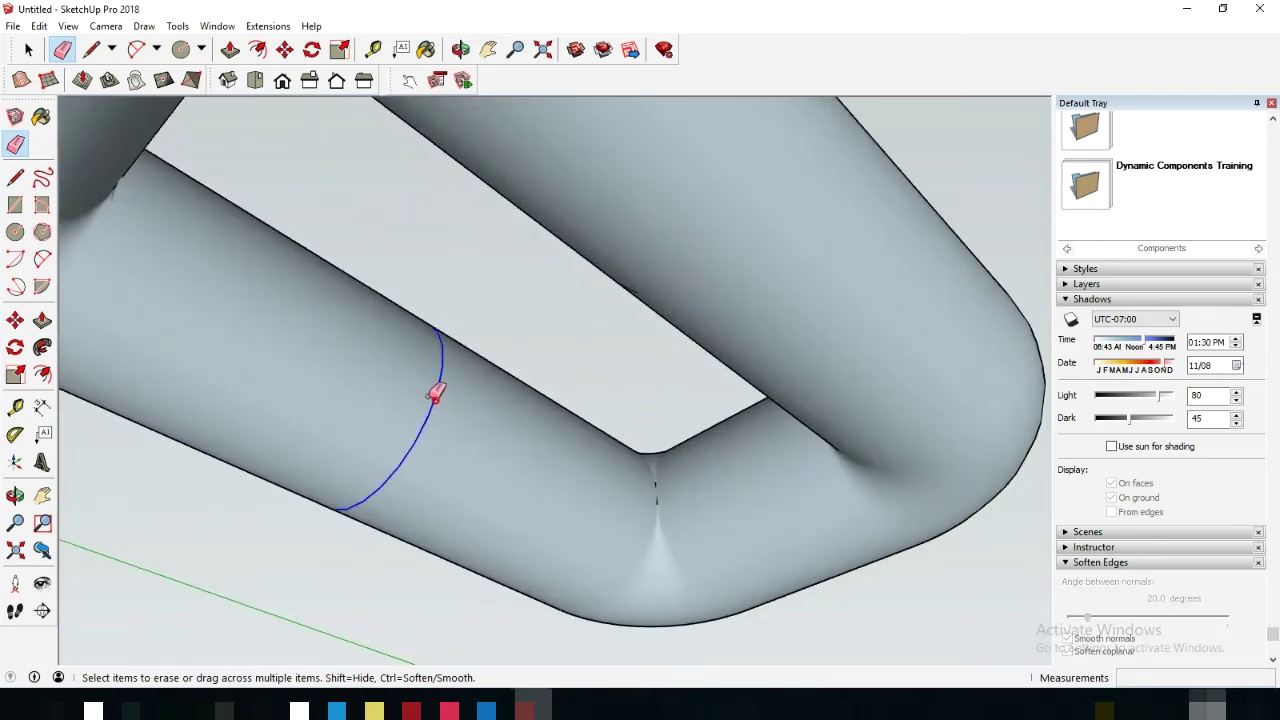
scroll(440, 420, down, 3)
scroll(466, 477, down, 2)
mouse_move(663, 229)
middle_down()
mouse_move(640, 589)
mouse_move(747, 434)
mouse_move(723, 506)
mouse_move(780, 446)
mouse_move(713, 458)
mouse_move(765, 391)
middle_up()
scroll(743, 509, down, 2)
click(25, 47)
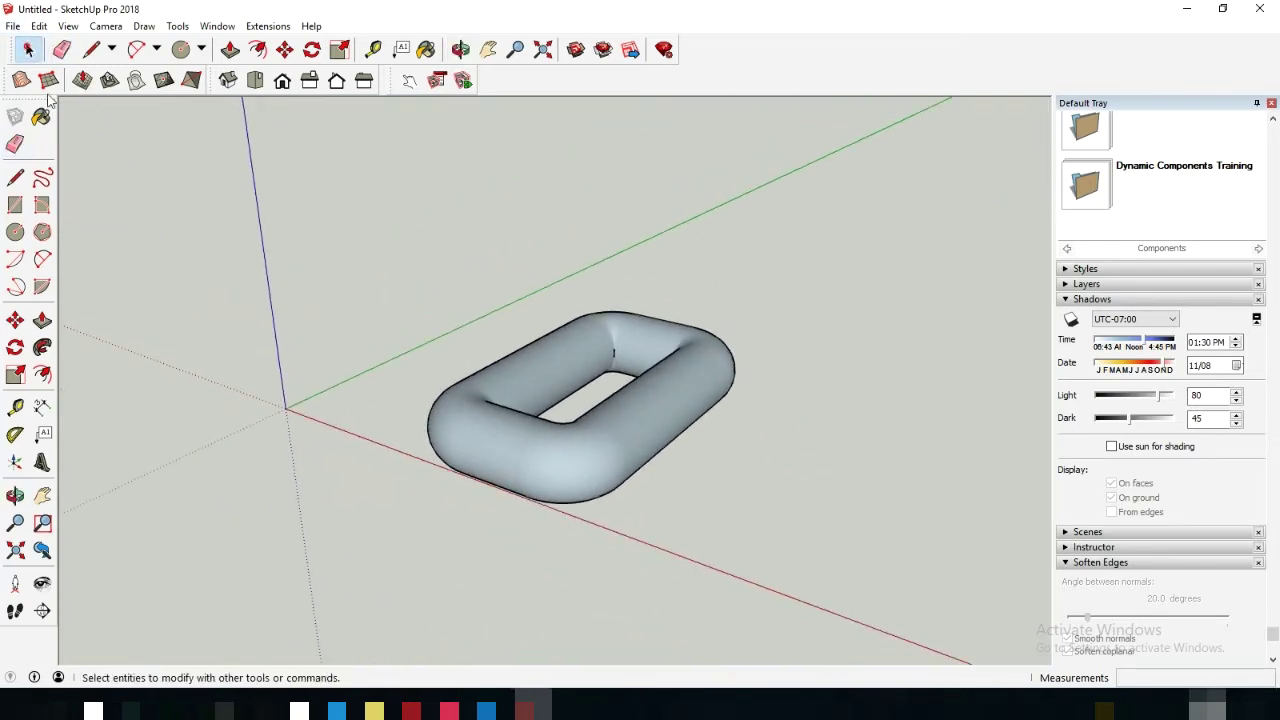
Step: Make the whole ring into a single group and select it
middle_drag(752, 451, 417, 263)
mouse_move(390, 250)
mouse_down()
mouse_move(730, 562)
mouse_move(781, 582)
mouse_up()
right_click(675, 396)
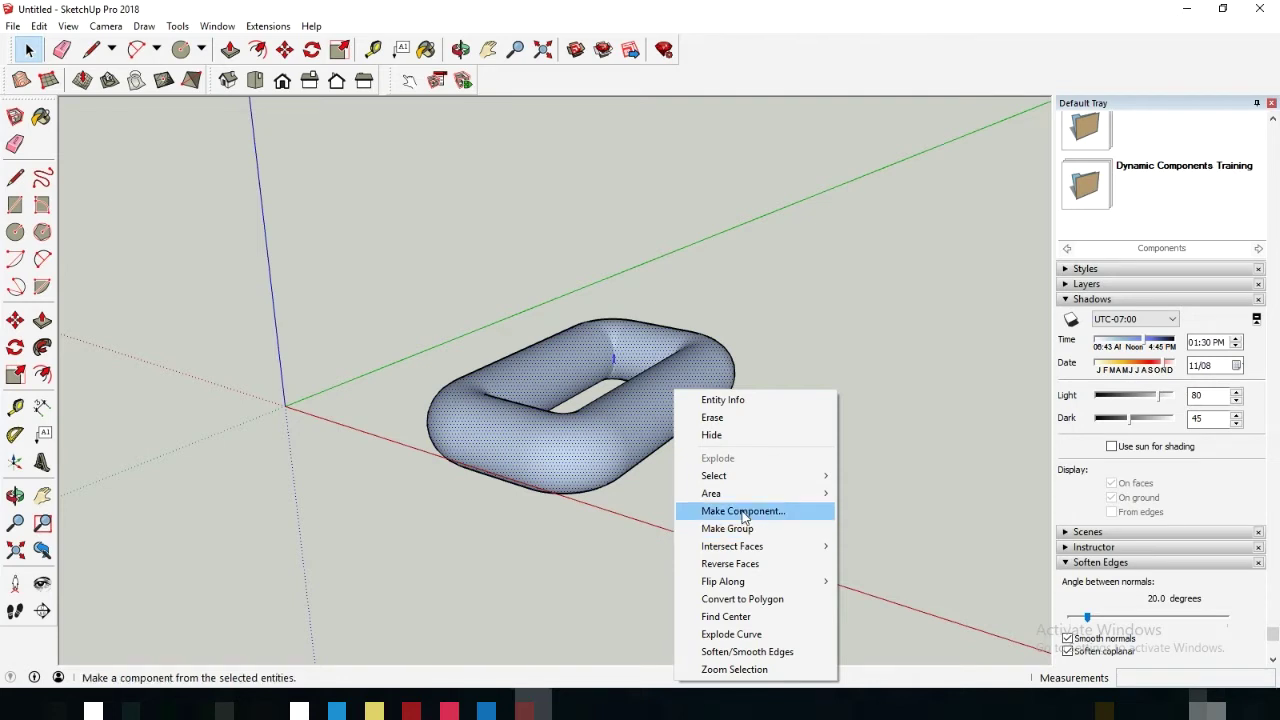
click(730, 528)
click(815, 434)
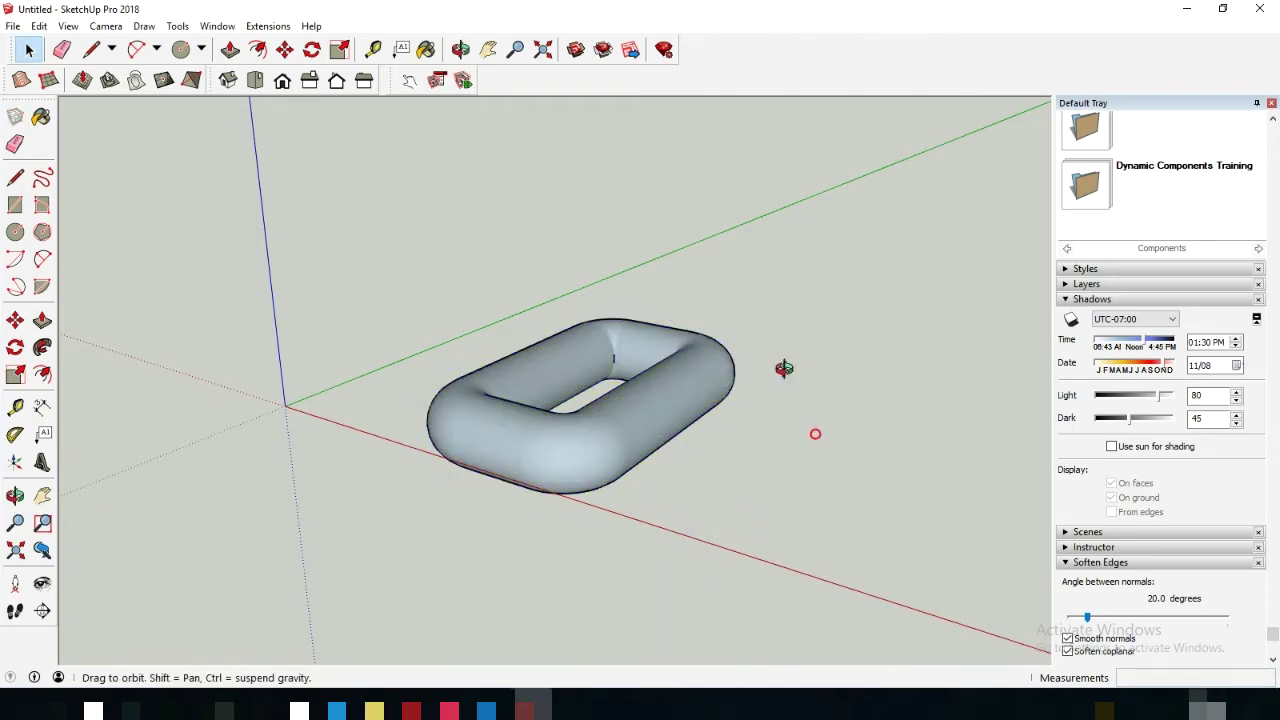
middle_drag(784, 368, 543, 509)
click(623, 477)
middle_drag(623, 477, 762, 465)
click(762, 465)
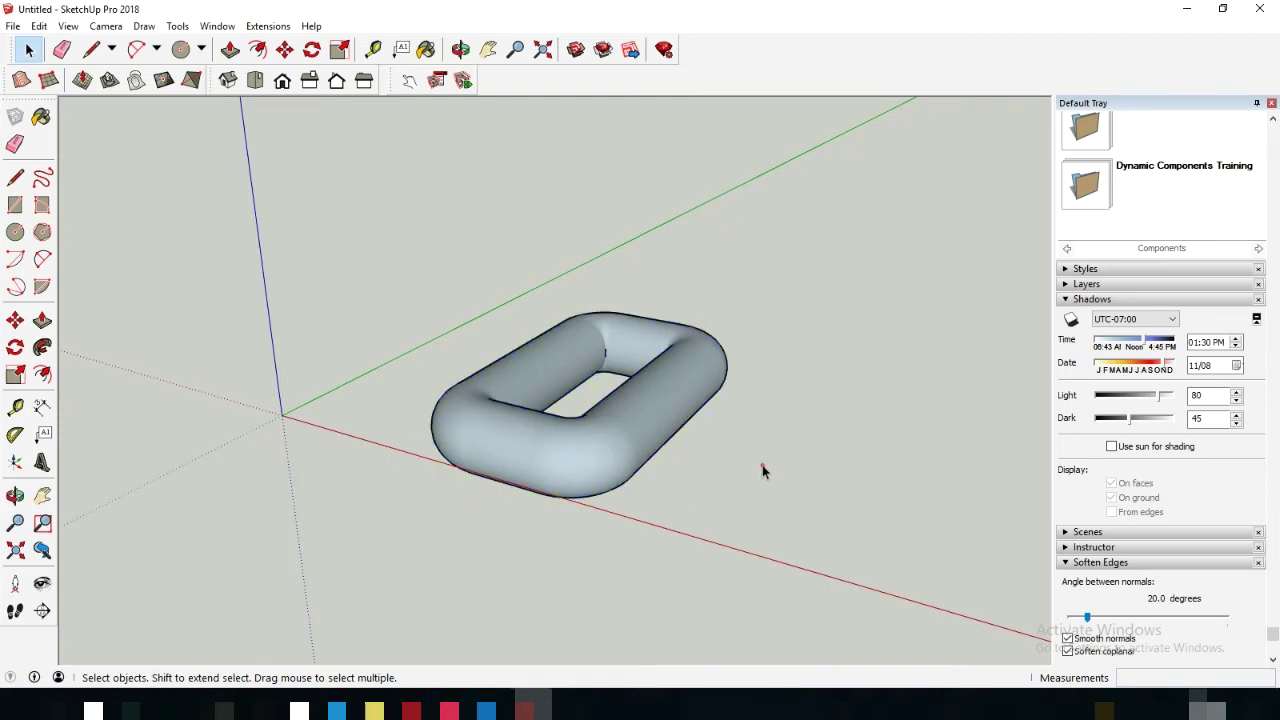
click(560, 446)
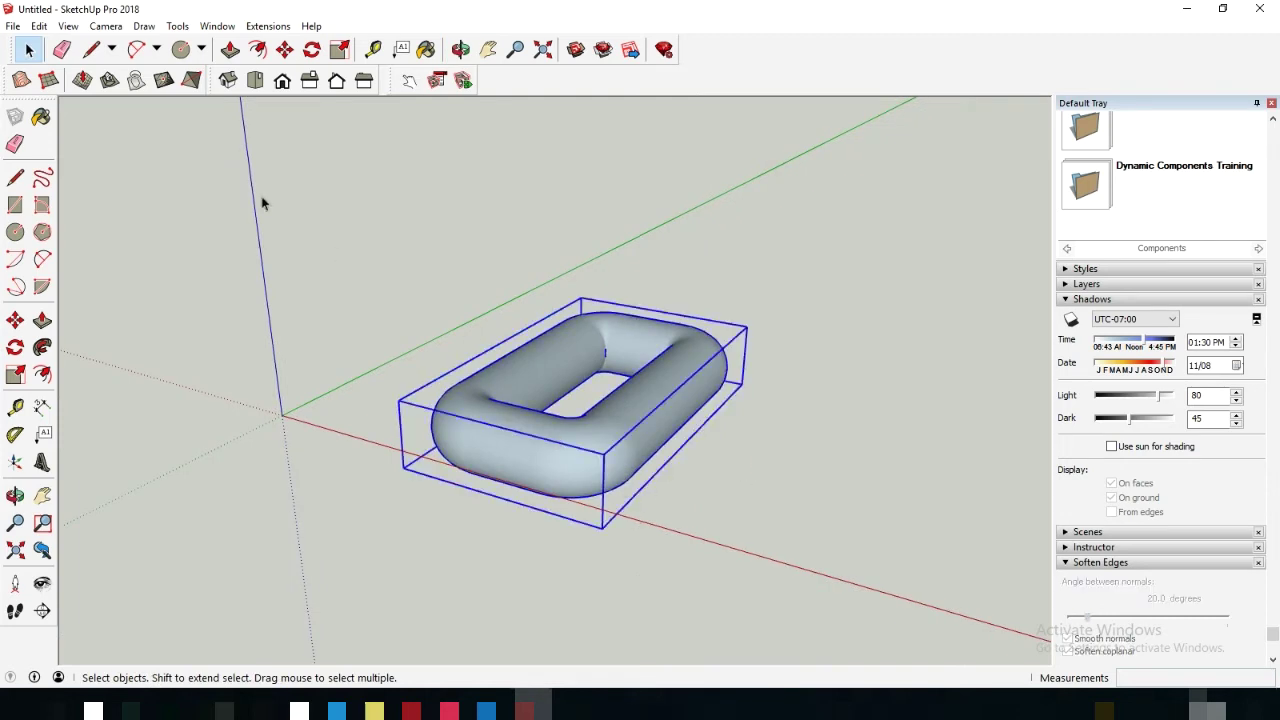
Step: Rotate-copy the ring 90° upright about its end midpoint so the copy crosses the original
click(311, 50)
scroll(520, 455, up, 1)
scroll(530, 470, up, 1)
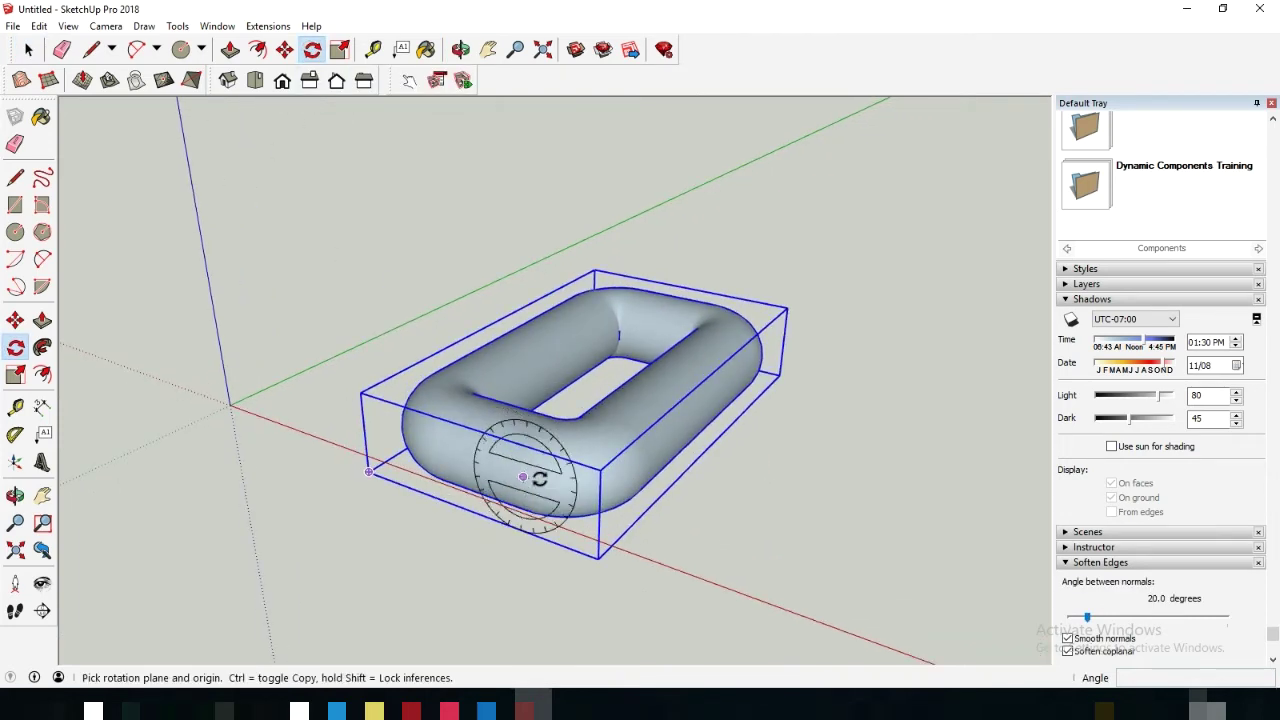
middle_drag(481, 460, 482, 453)
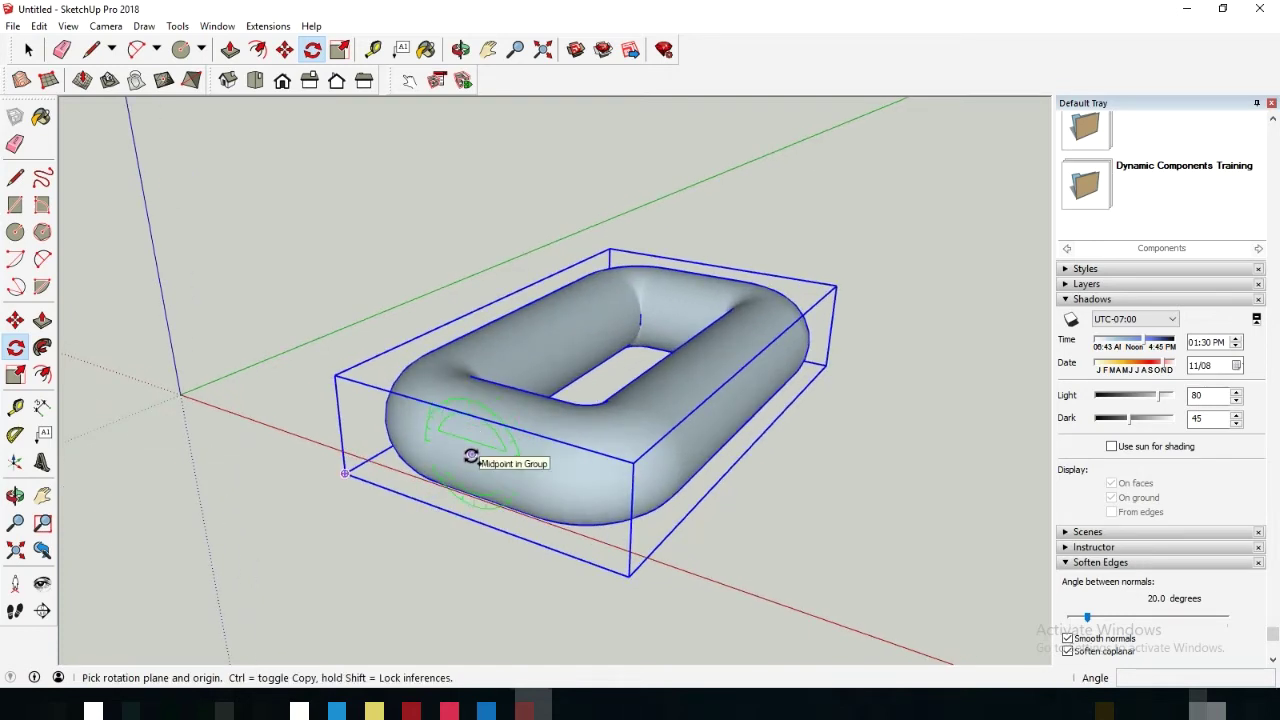
click(471, 456)
click(769, 546)
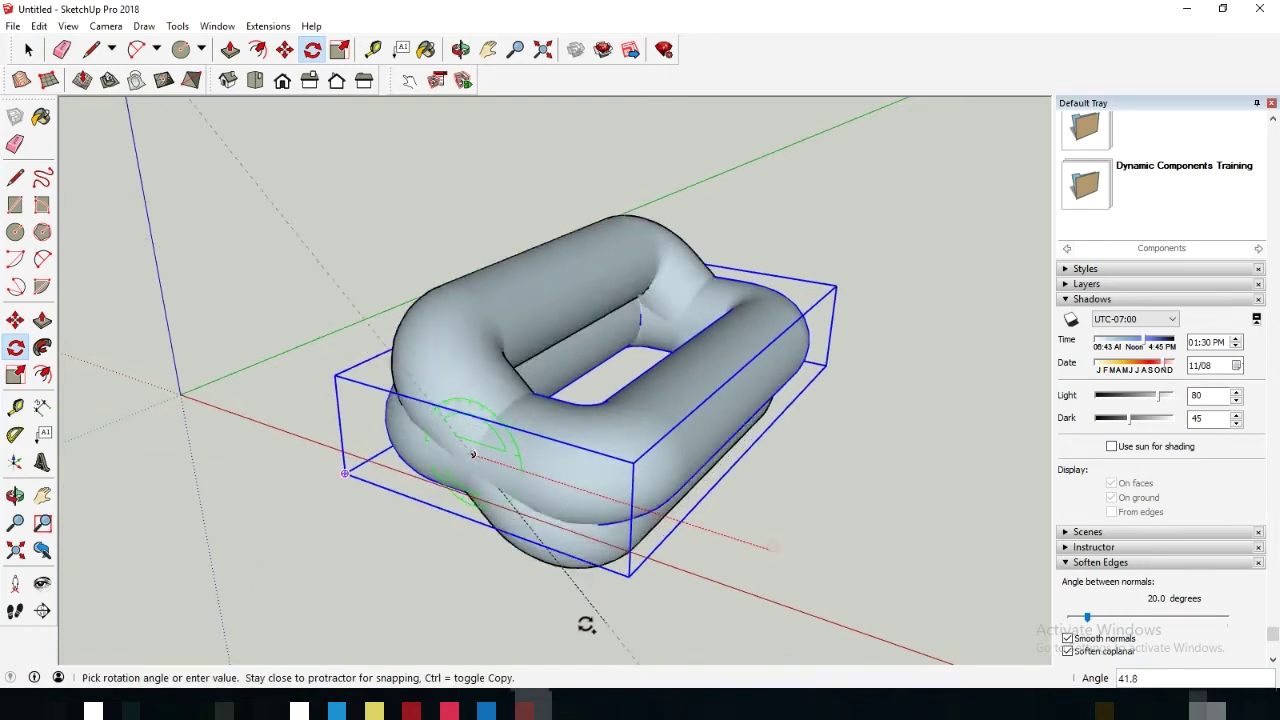
click(482, 622)
middle_drag(549, 491, 621, 322)
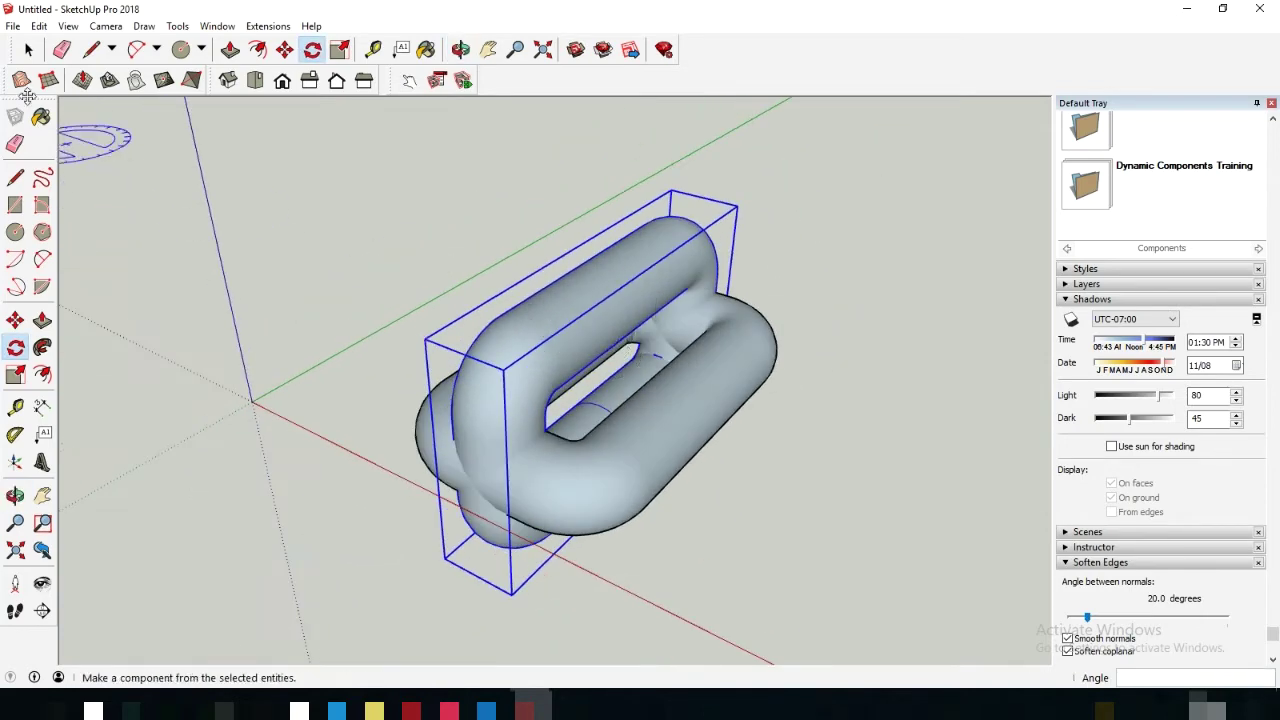
click(28, 49)
click(373, 204)
scroll(545, 372, up, 1)
Step: Select the upright link copy and slide it 560 mm along the axis into the first link
click(520, 378)
click(286, 50)
click(287, 50)
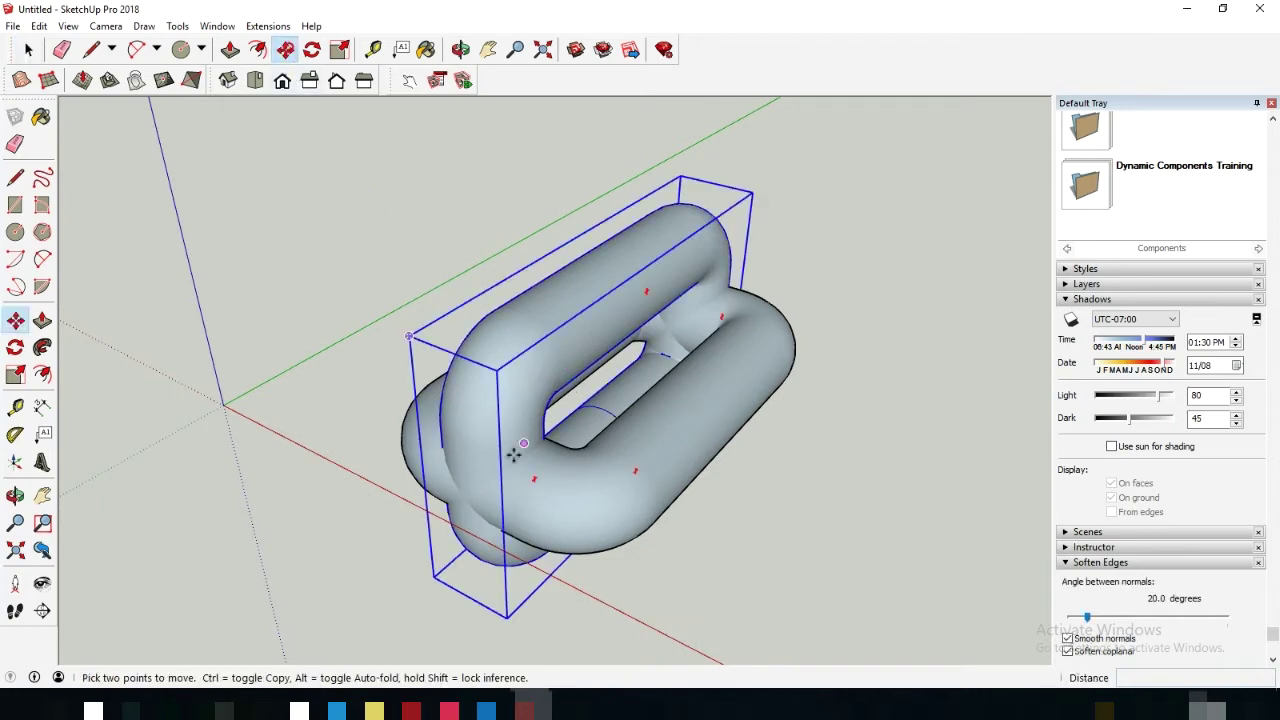
scroll(462, 495, up, 1)
middle_drag(462, 495, 456, 446)
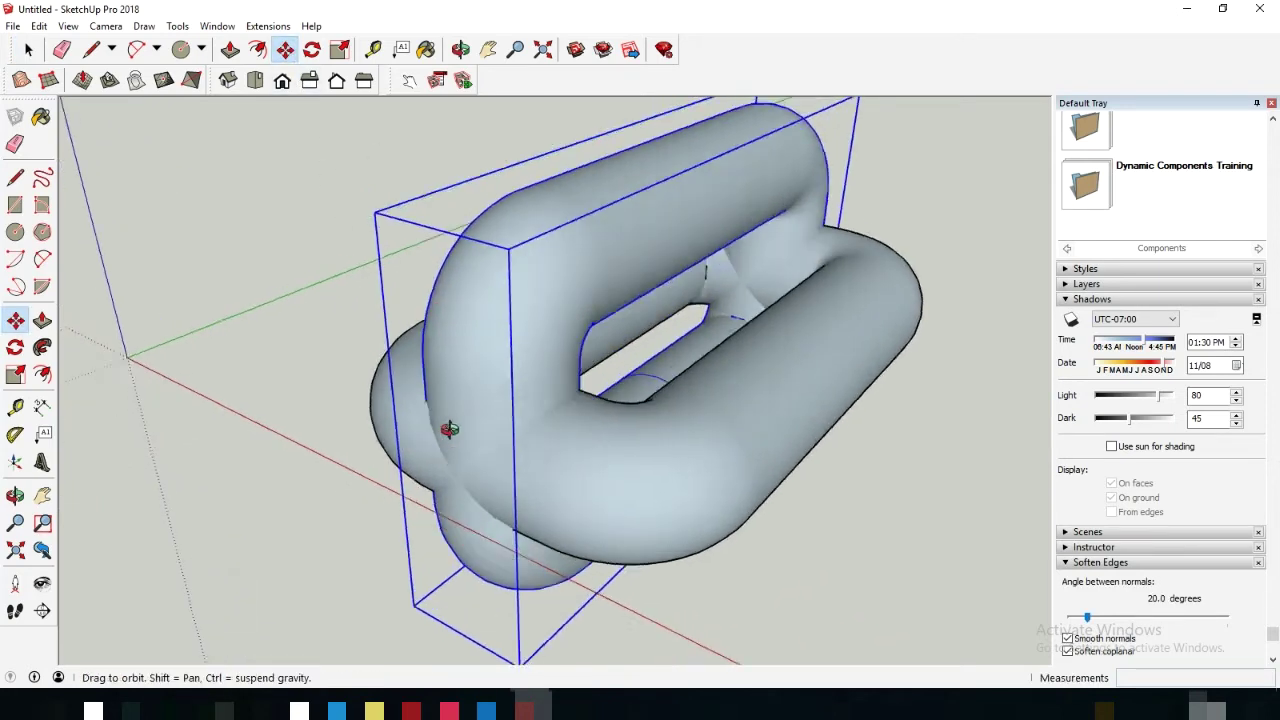
click(452, 445)
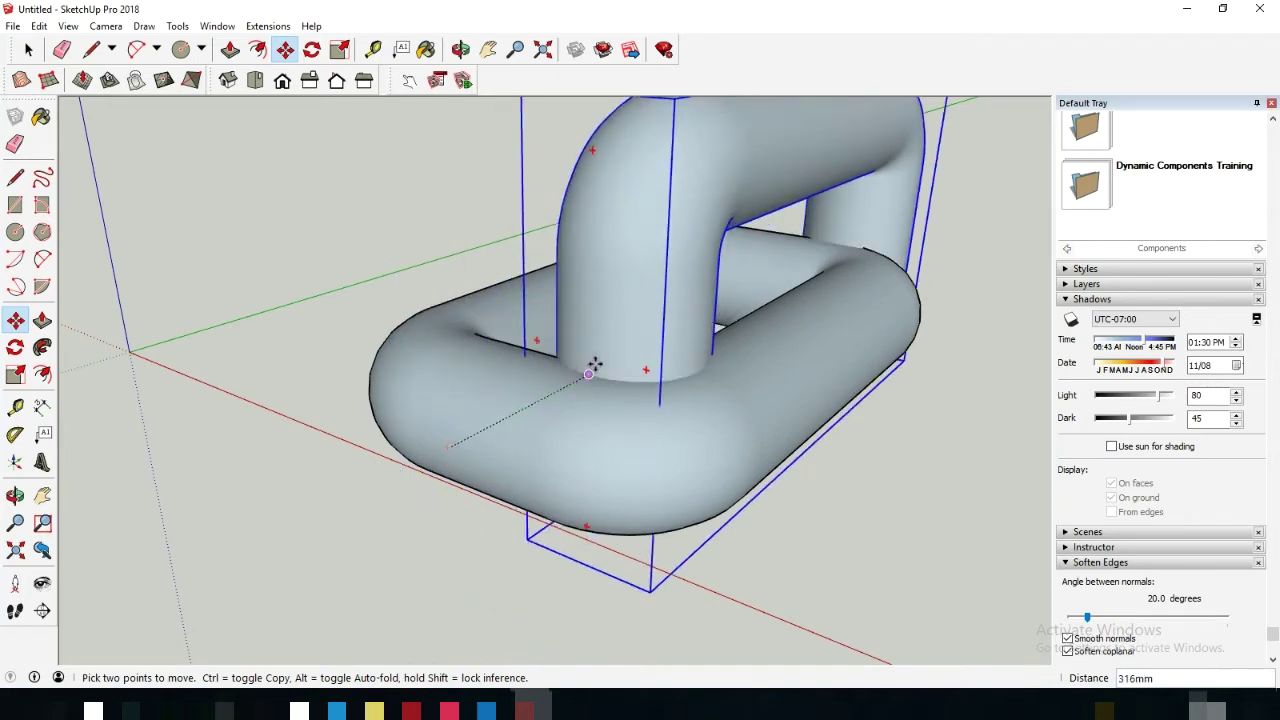
scroll(591, 366, up, 2)
middle_drag(591, 366, 434, 509)
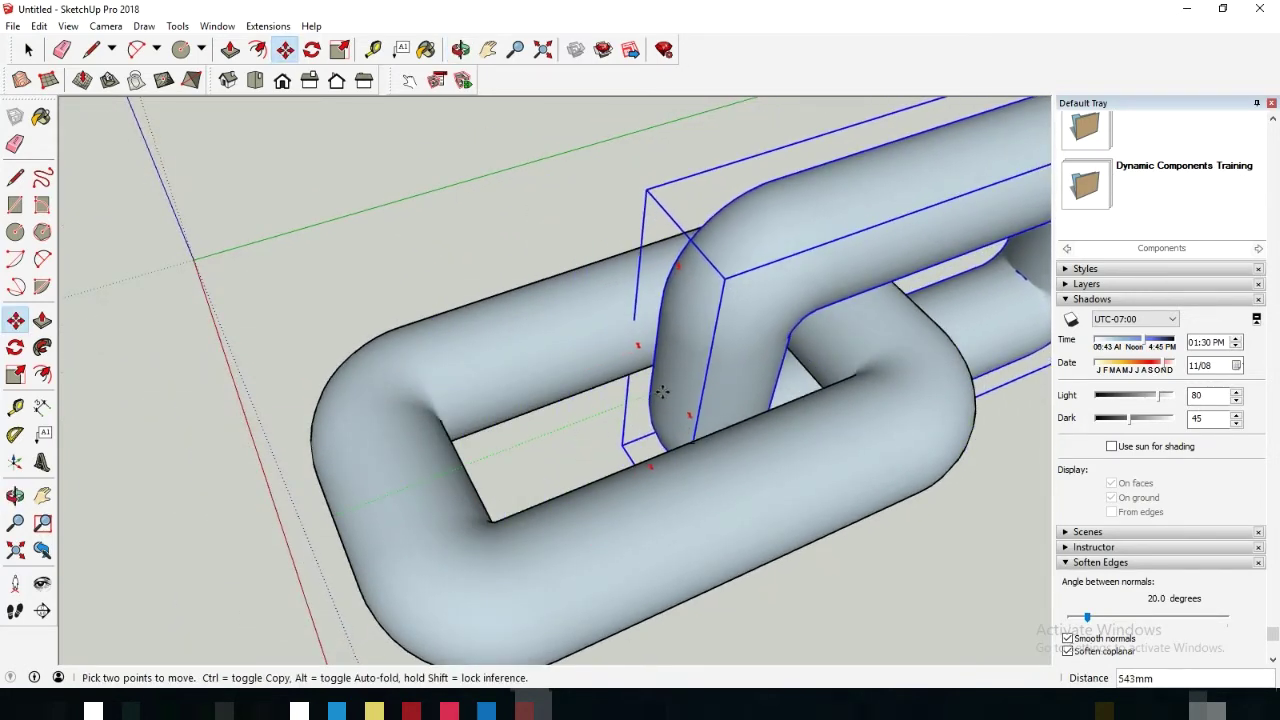
middle_drag(650, 397, 623, 340)
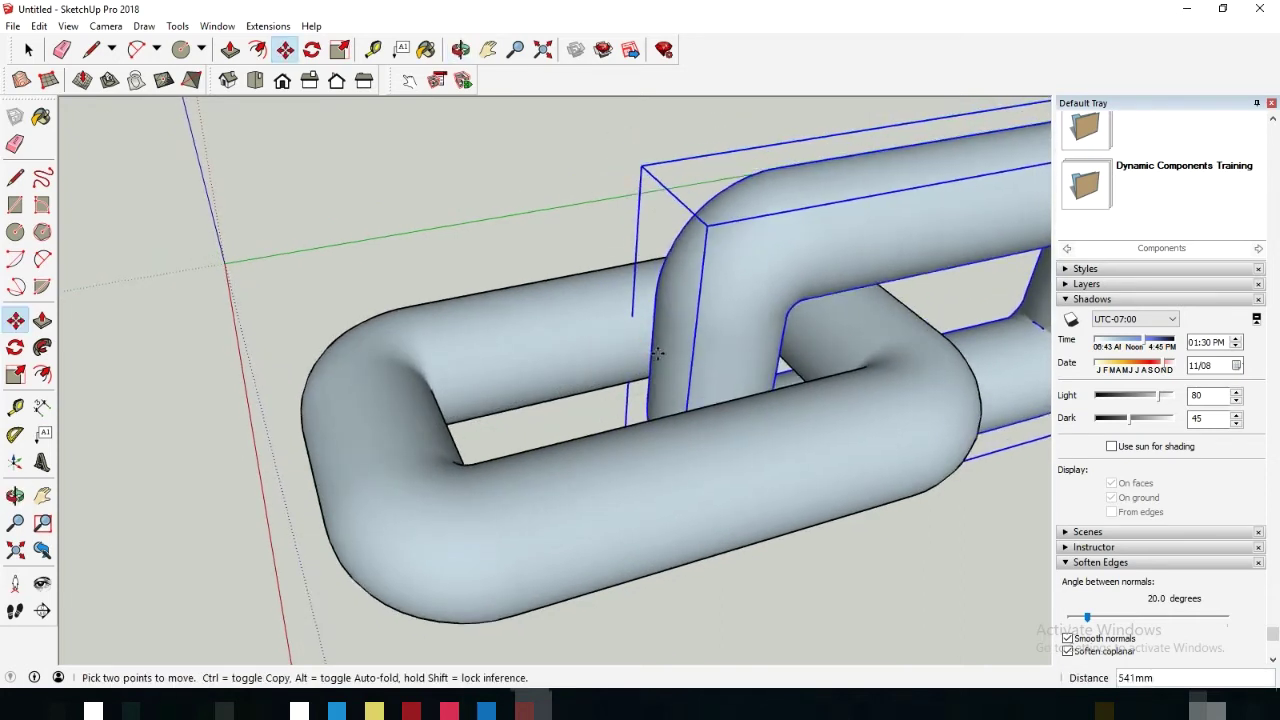
middle_drag(652, 386, 681, 410)
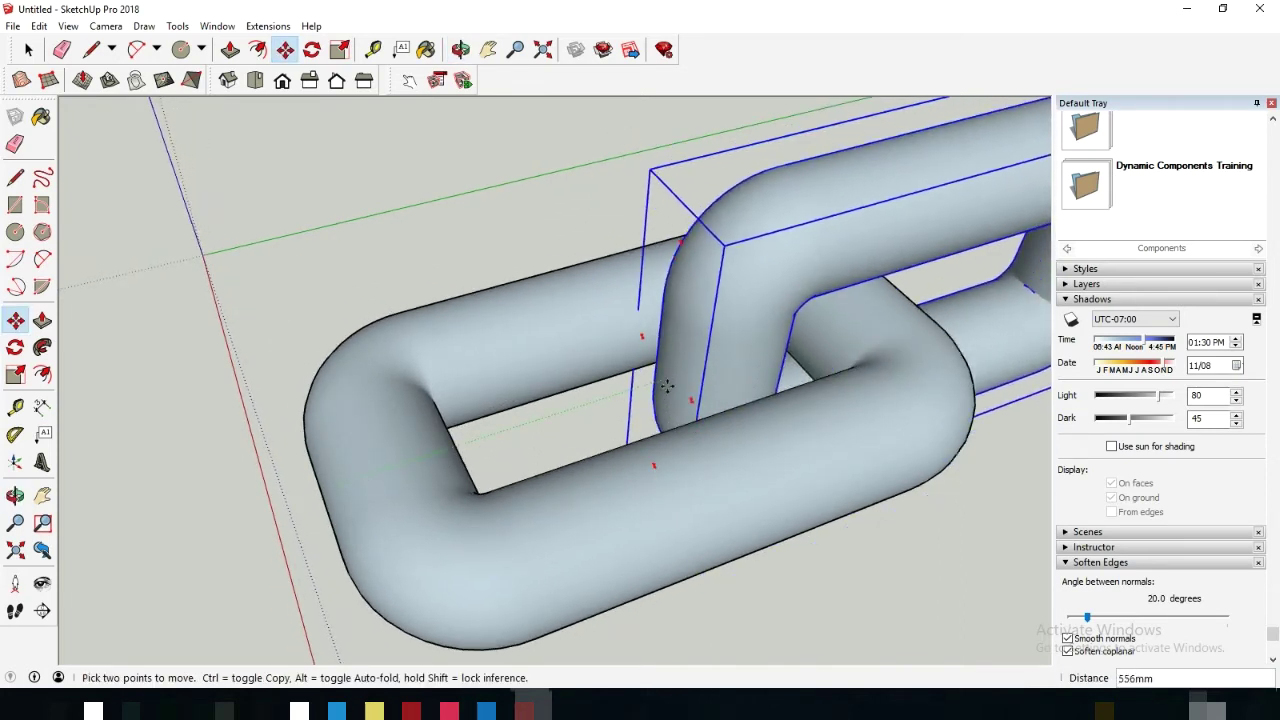
middle_drag(662, 383, 657, 378)
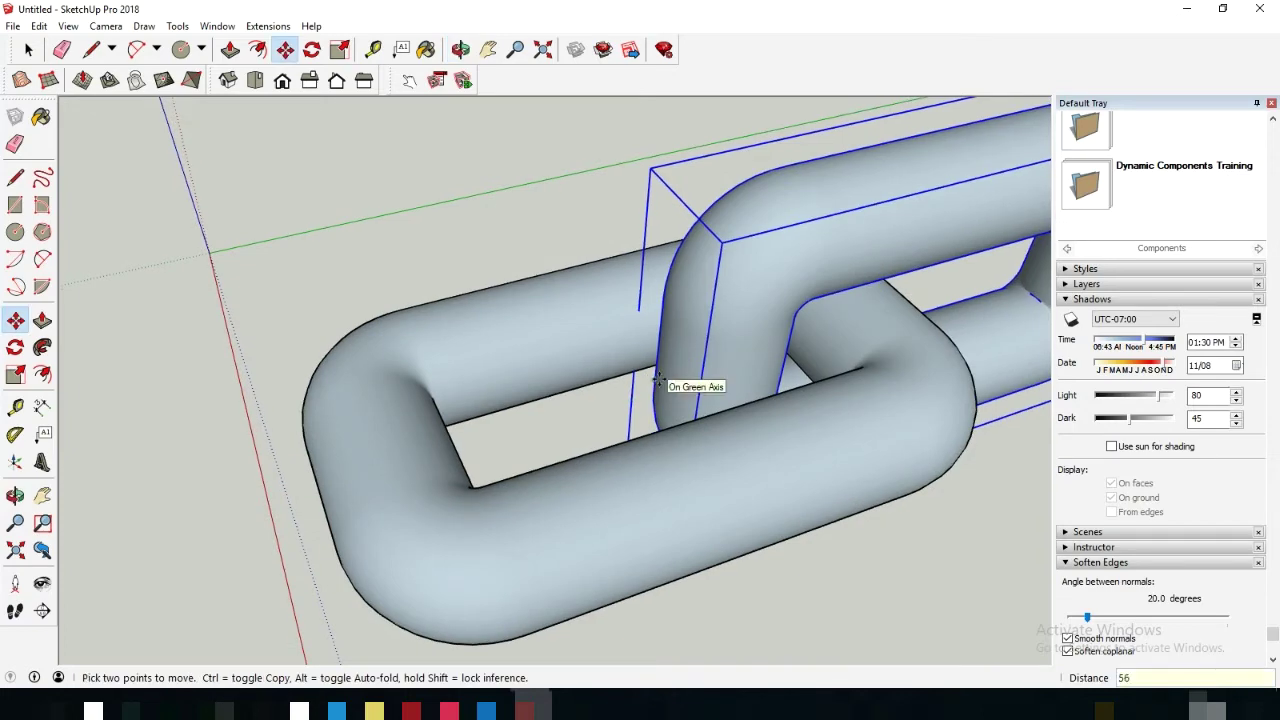
text(0)
mouse_move(657, 383)
middle_down()
mouse_move(777, 471)
mouse_move(986, 403)
mouse_move(729, 457)
mouse_move(797, 440)
mouse_move(820, 554)
mouse_move(851, 431)
mouse_move(941, 552)
middle_up()
key(Return)
Step: Re-pick the upright link and commit its 560 mm move so it interlocks with the flat link
mouse_move(905, 568)
middle_down()
mouse_move(971, 477)
mouse_move(582, 533)
mouse_move(786, 574)
mouse_move(580, 609)
mouse_move(703, 575)
middle_up()
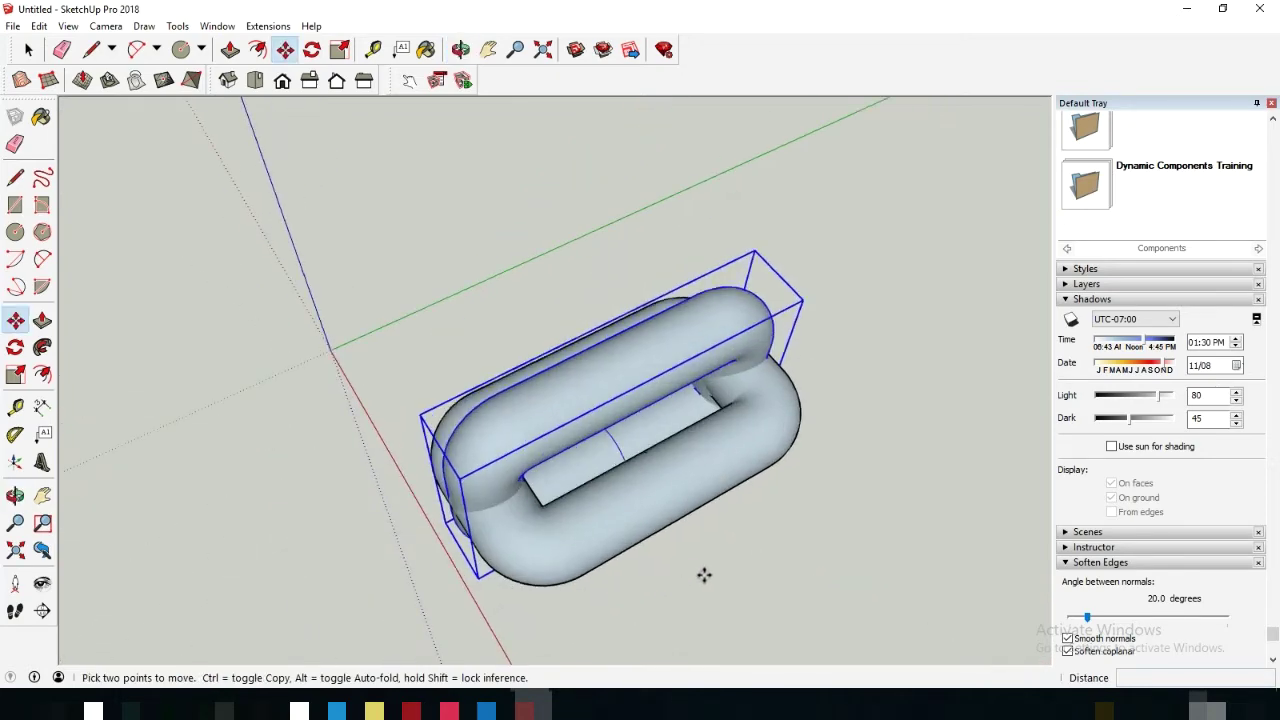
mouse_move(637, 618)
middle_down()
mouse_move(414, 506)
mouse_move(481, 485)
middle_up()
click(488, 484)
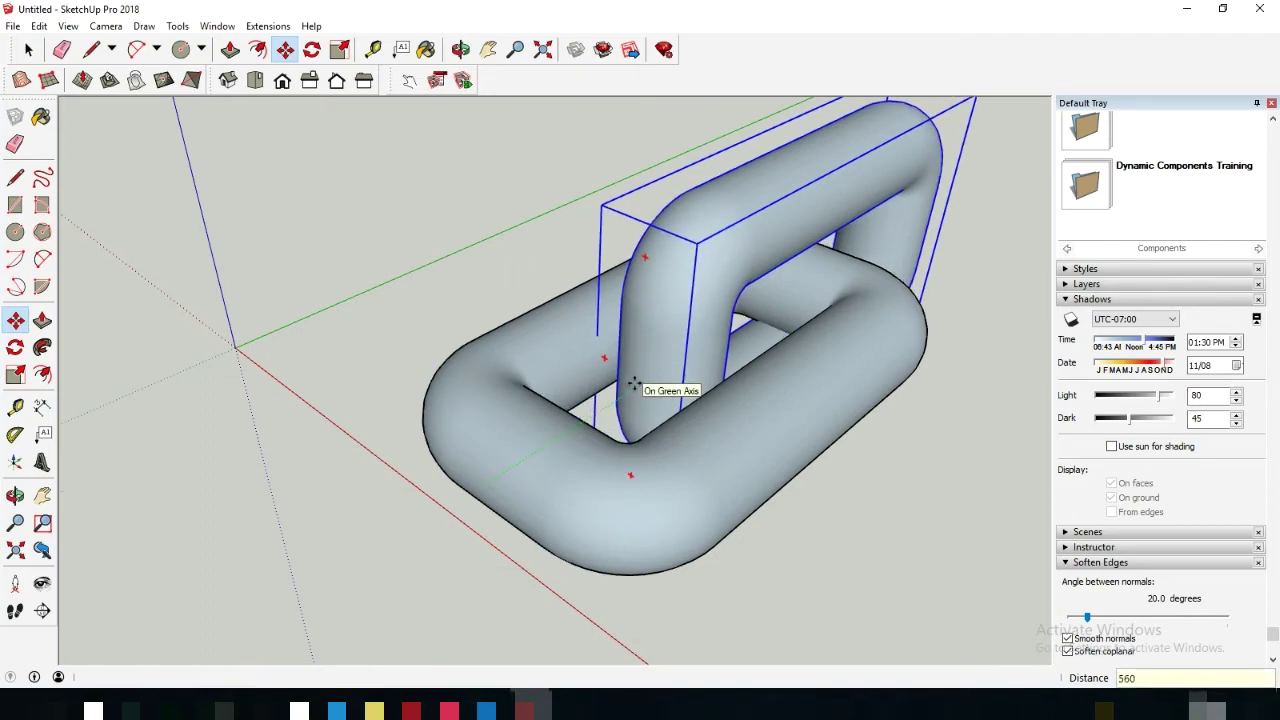
key(Return)
mouse_move(646, 286)
middle_down()
mouse_move(837, 449)
mouse_move(910, 447)
mouse_move(733, 101)
middle_up()
middle_drag(826, 256, 814, 357)
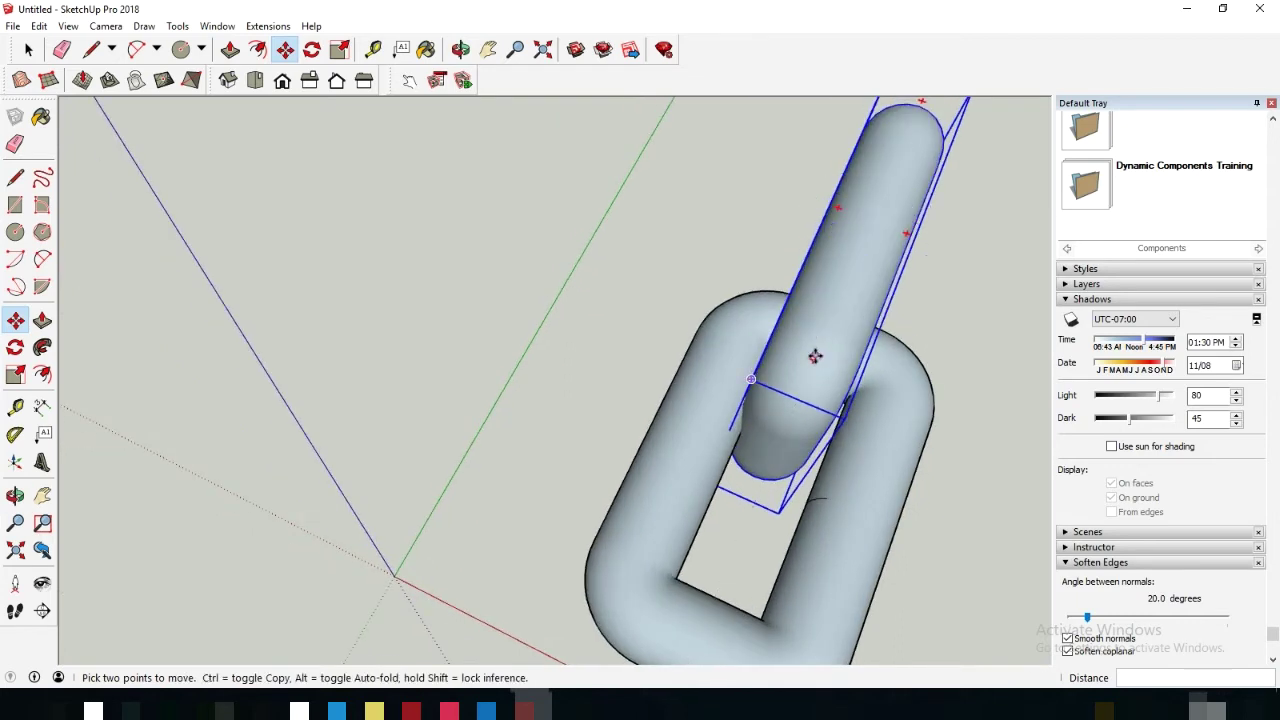
click(829, 321)
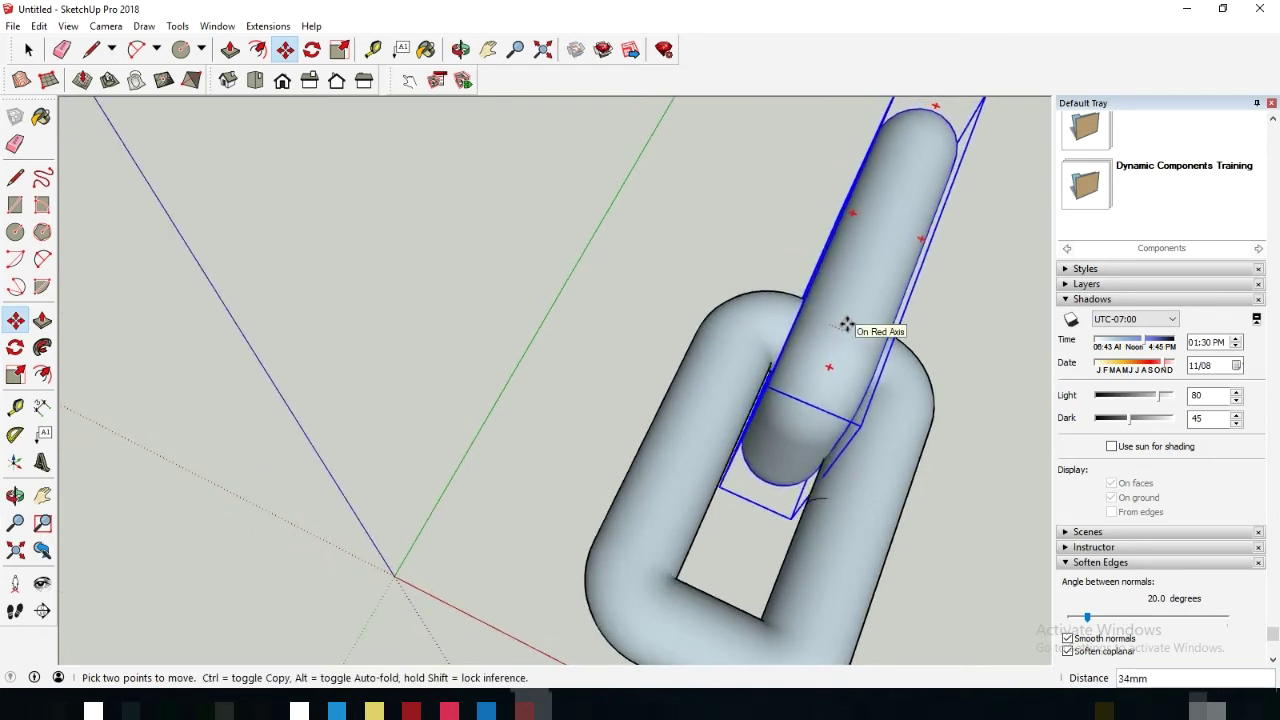
click(842, 320)
Step: Cancel the extra pending move of the interlocked links and return to the Select tool
key(o)
drag(842, 320, 820, 288)
key(m)
click(820, 286)
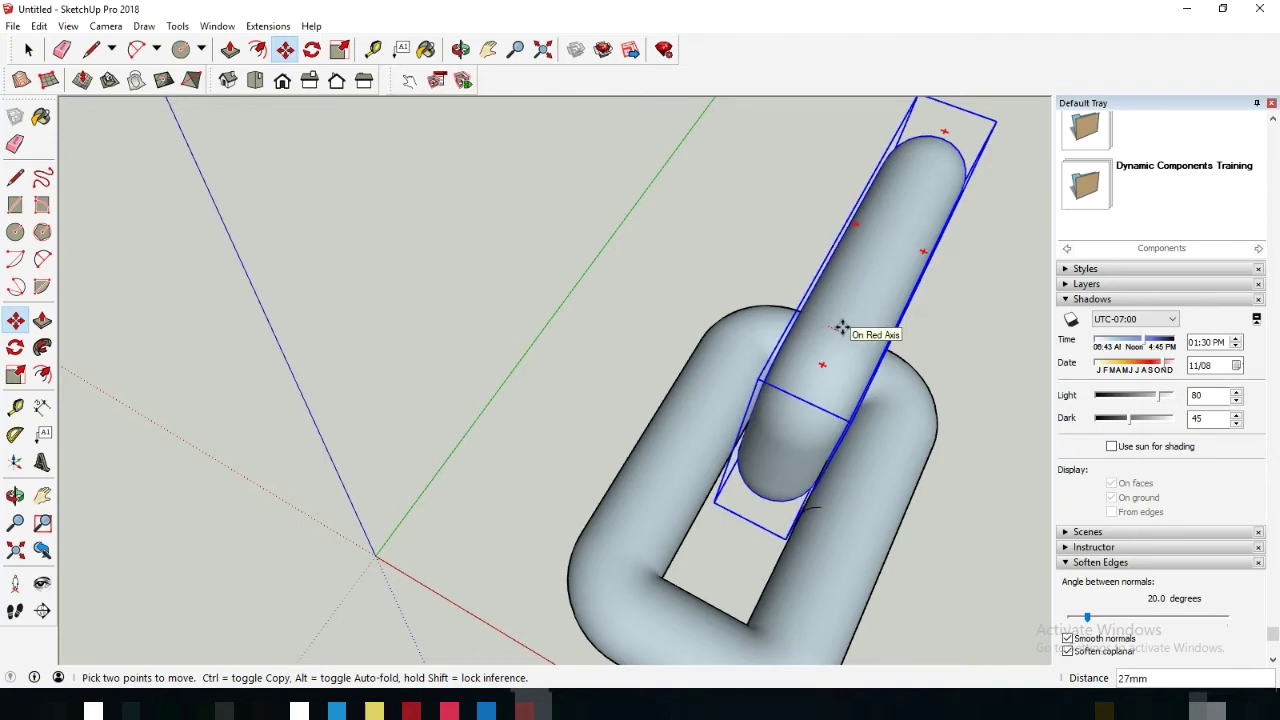
middle_drag(842, 328, 595, 305)
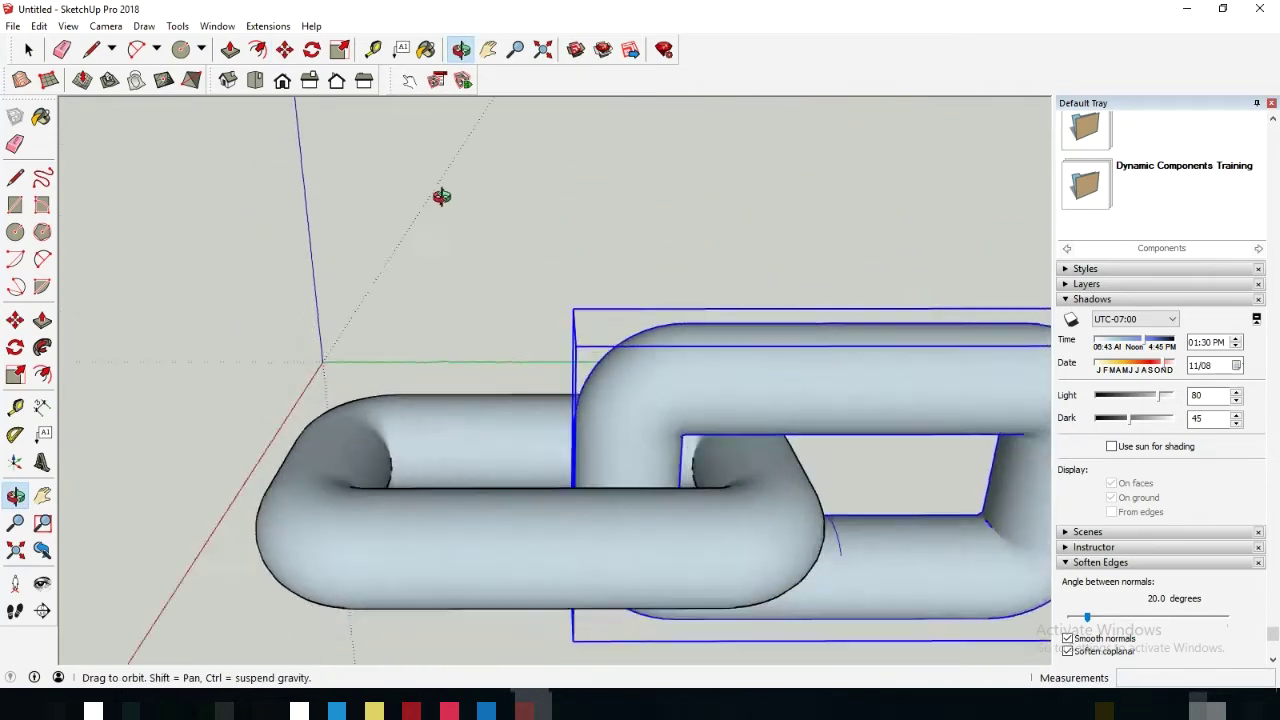
scroll(595, 305, down, 3)
scroll(623, 557, down, 2)
middle_drag(854, 463, 846, 571)
key(Escape)
key(space)
mouse_move(839, 297)
middle_down()
mouse_move(863, 434)
mouse_move(846, 366)
mouse_move(802, 470)
middle_up()
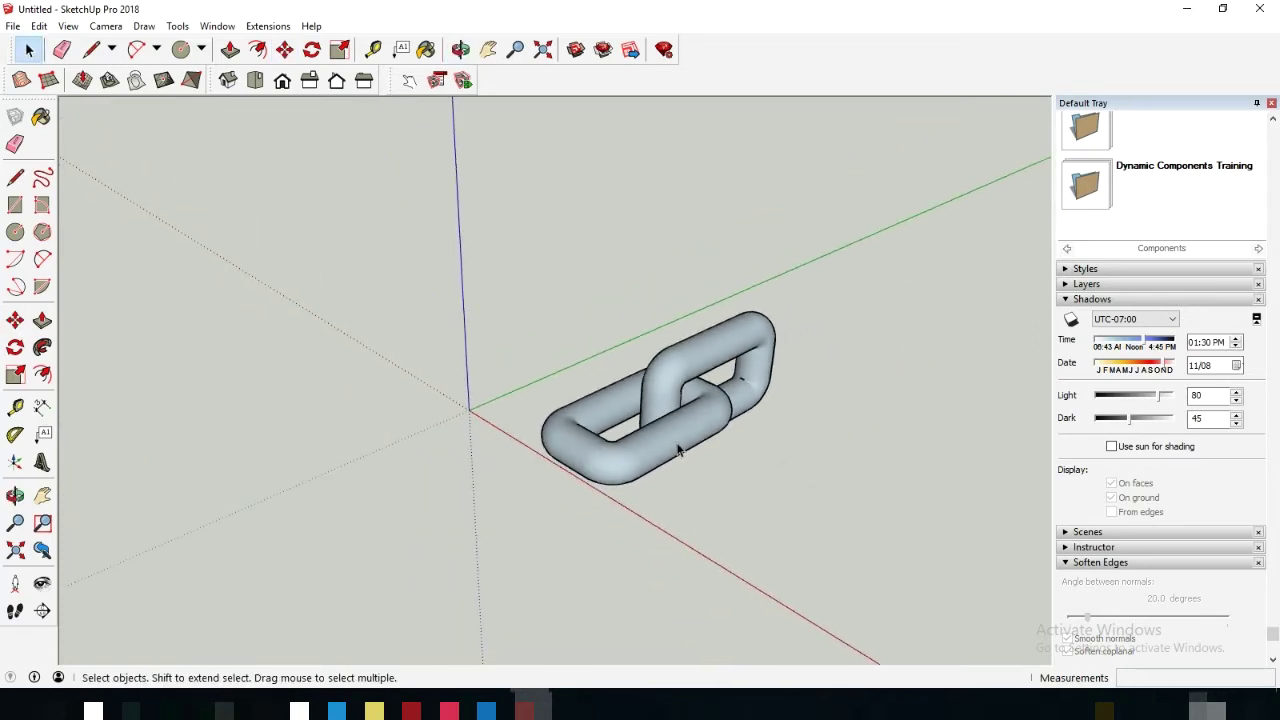
Step: Window-select both links and copy them 1100 mm along the green axis from the group origin
drag(810, 462, 891, 526)
mouse_move(891, 526)
middle_down()
mouse_move(810, 480)
mouse_move(775, 438)
mouse_move(747, 527)
mouse_move(727, 450)
mouse_move(686, 394)
mouse_move(688, 505)
middle_up()
click(285, 49)
scroll(679, 482, up, 3)
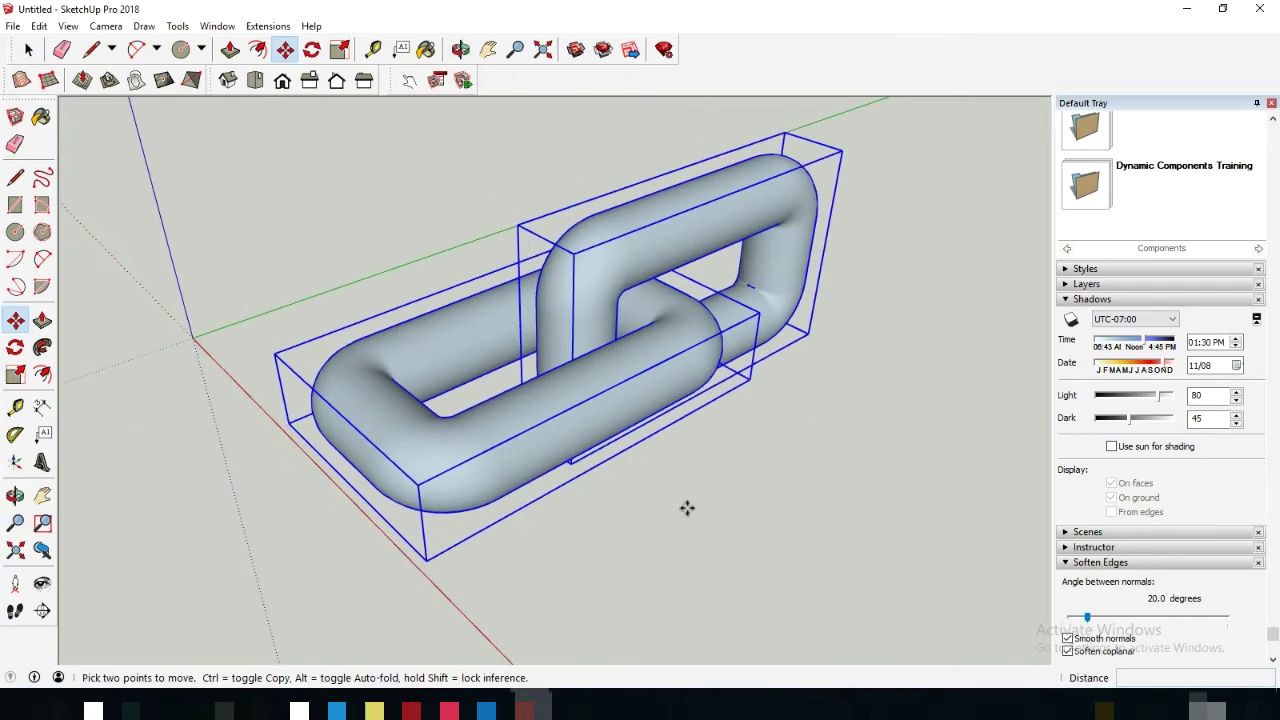
key(ctrl)
click(288, 420)
mouse_move(523, 343)
middle_down()
mouse_move(378, 328)
mouse_move(614, 314)
mouse_move(771, 257)
mouse_move(313, 418)
mouse_move(486, 474)
mouse_move(417, 494)
middle_up()
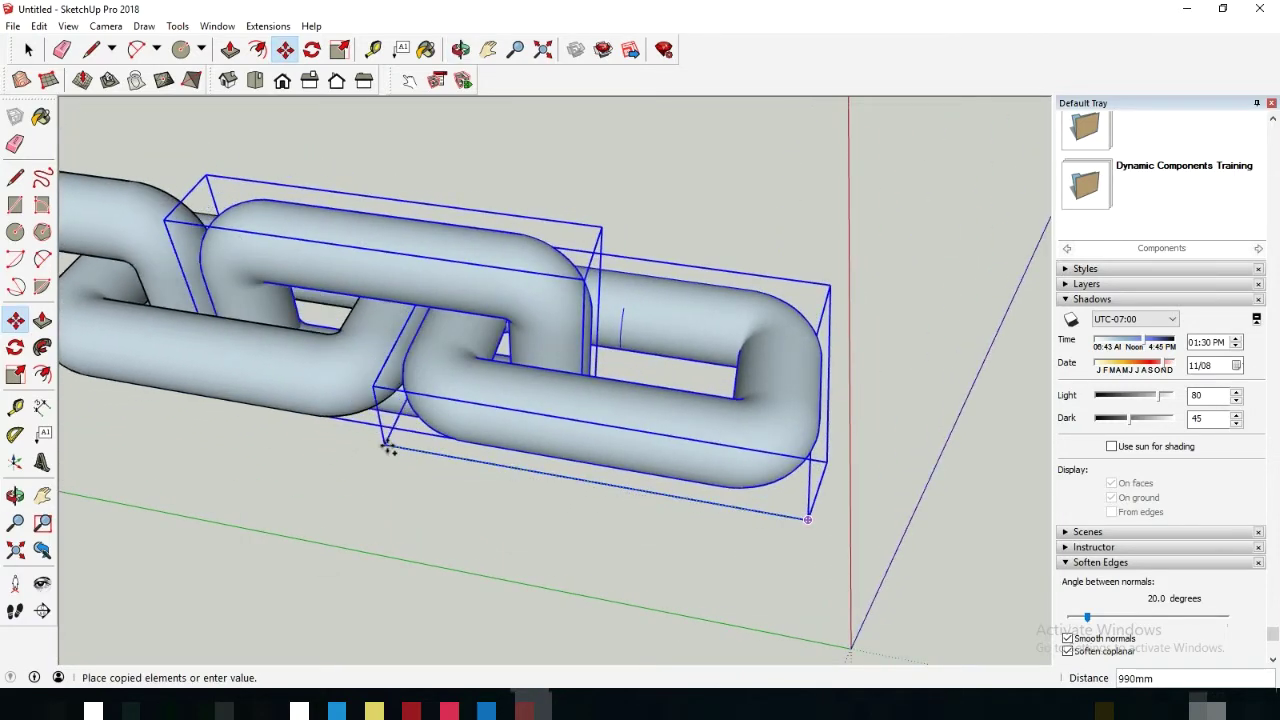
mouse_move(371, 441)
middle_down()
mouse_move(443, 506)
mouse_move(395, 484)
middle_up()
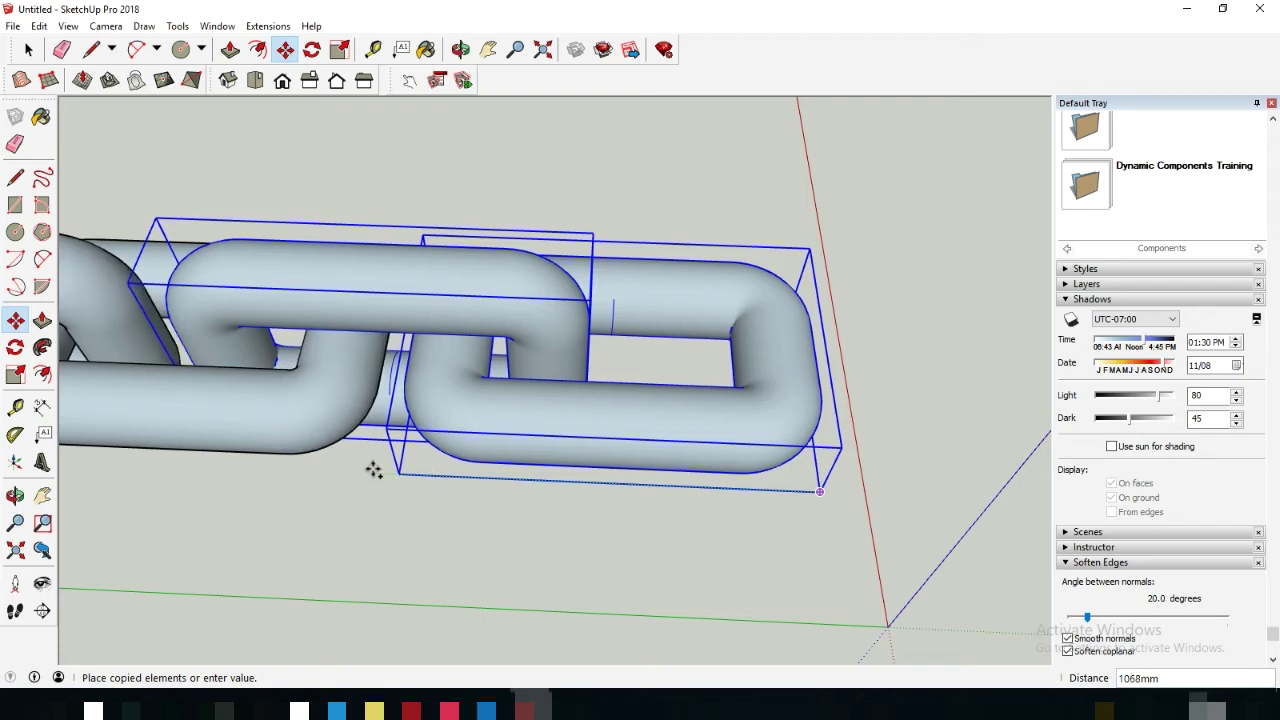
scroll(368, 468, down, 1)
scroll(372, 470, down, 1)
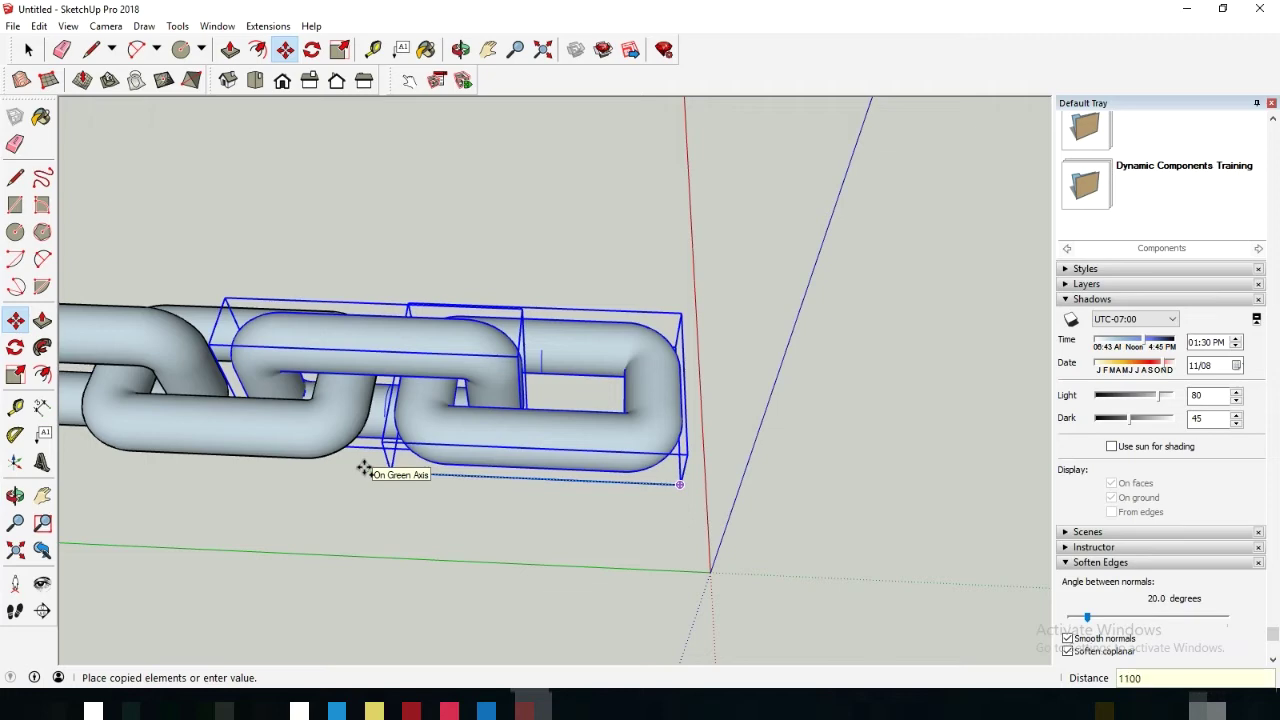
key(Return)
Step: Repeat the link-pair copy with x15 to form one long chain
scroll(380, 465, down, 2)
mouse_move(394, 463)
middle_down()
mouse_move(681, 297)
mouse_move(763, 429)
mouse_move(870, 323)
middle_up()
text(x1)
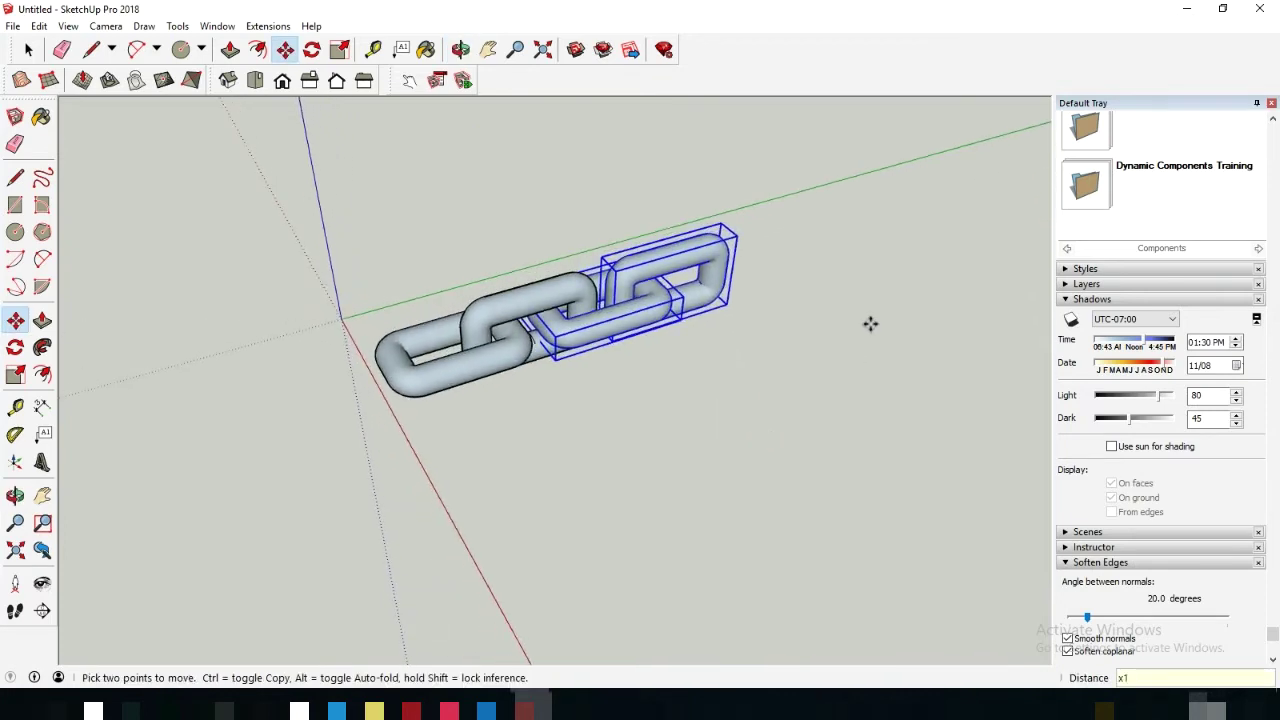
text(5)
key(Return)
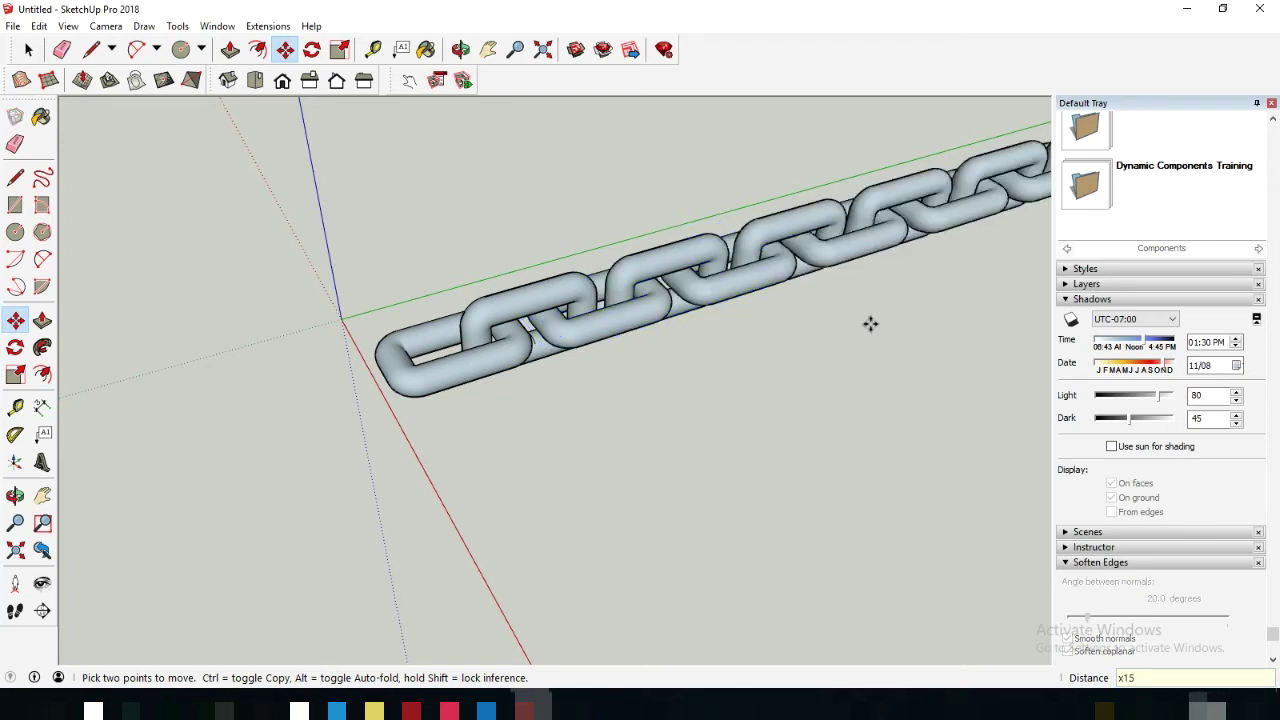
Step: Orbit and zoom around the long chain to inspect the repeated links
scroll(463, 409, down, 2)
scroll(463, 413, down, 2)
scroll(463, 417, down, 2)
middle_drag(562, 482, 794, 391)
scroll(610, 362, up, 3)
mouse_move(610, 362)
middle_down()
mouse_move(837, 317)
mouse_move(486, 440)
mouse_move(763, 289)
mouse_move(757, 266)
middle_up()
scroll(483, 451, down, 1)
scroll(817, 223, up, 2)
scroll(825, 252, up, 2)
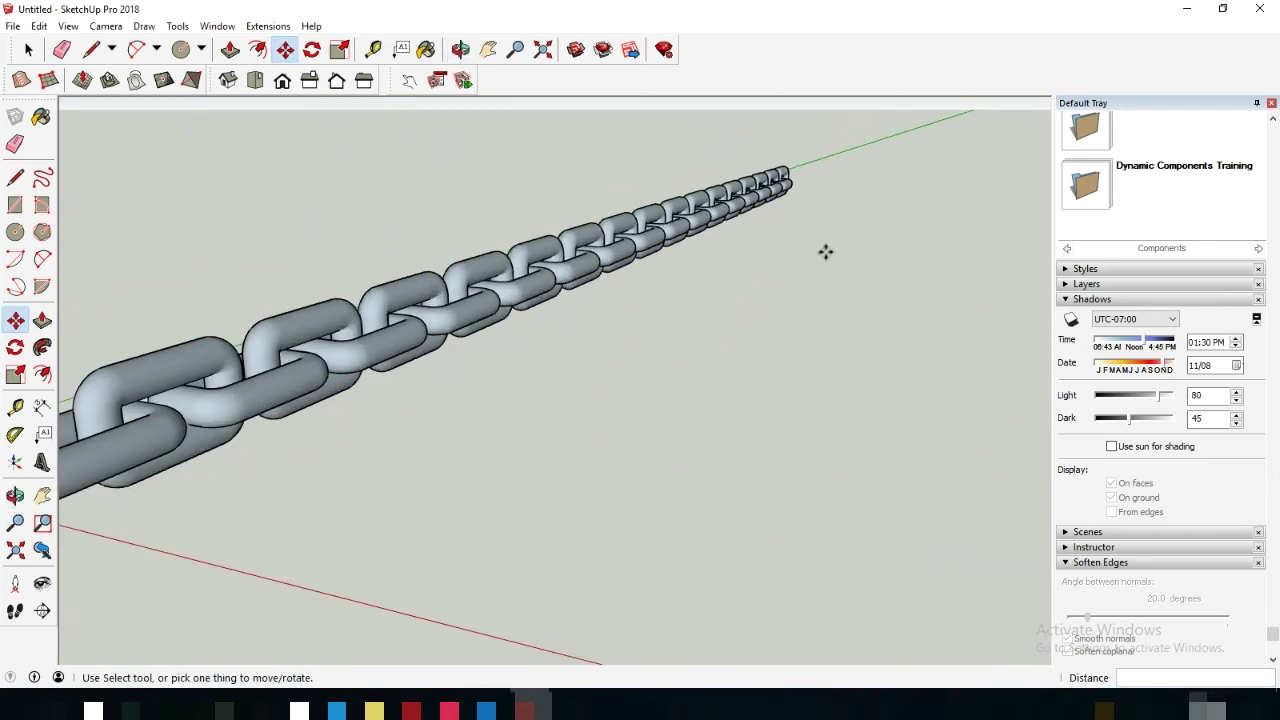
scroll(815, 261, down, 2)
middle_drag(809, 274, 793, 274)
Step: Switch to Select and window-select the entire long chain
click(28, 49)
mouse_move(683, 298)
middle_down()
mouse_move(737, 319)
mouse_move(793, 367)
middle_up()
scroll(839, 327, down, 2)
mouse_move(839, 327)
middle_down()
mouse_move(768, 414)
mouse_move(650, 424)
middle_up()
scroll(600, 460, down, 2)
scroll(530, 500, up, 3)
scroll(520, 480, down, 3)
scroll(570, 452, down, 1)
scroll(589, 450, down, 2)
mouse_move(708, 483)
middle_down()
mouse_move(757, 394)
mouse_move(717, 409)
mouse_move(637, 406)
mouse_move(677, 374)
middle_up()
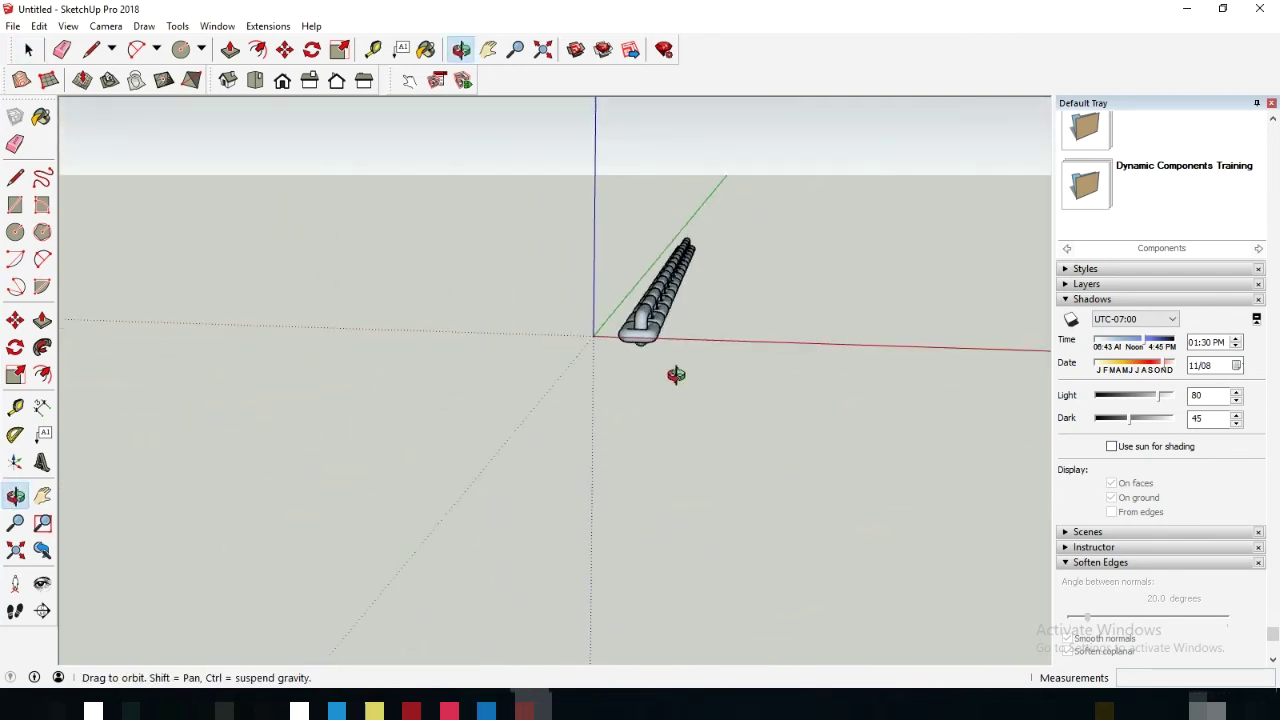
drag(598, 201, 723, 415)
Step: Copy the whole chain 900 mm along the red axis
mouse_move(753, 363)
middle_down()
mouse_move(509, 520)
mouse_move(582, 490)
mouse_move(395, 588)
middle_up()
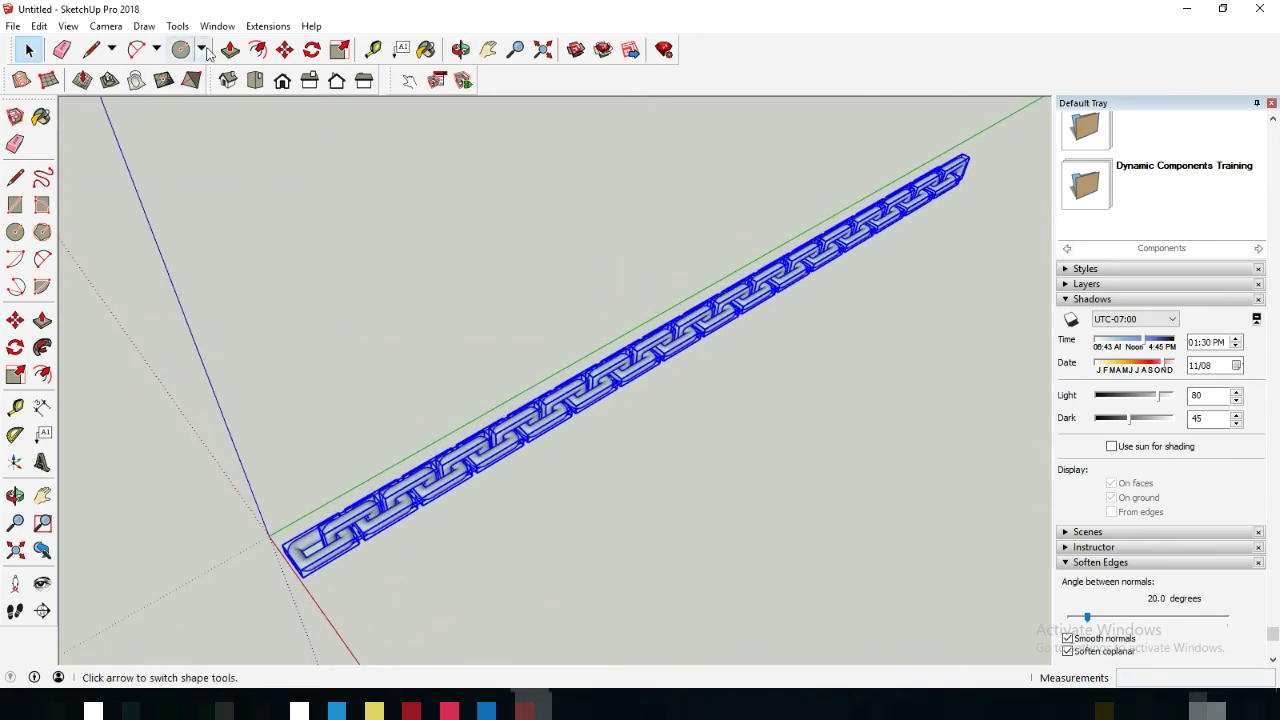
click(284, 49)
mouse_move(483, 214)
middle_down()
mouse_move(492, 562)
mouse_move(406, 600)
middle_up()
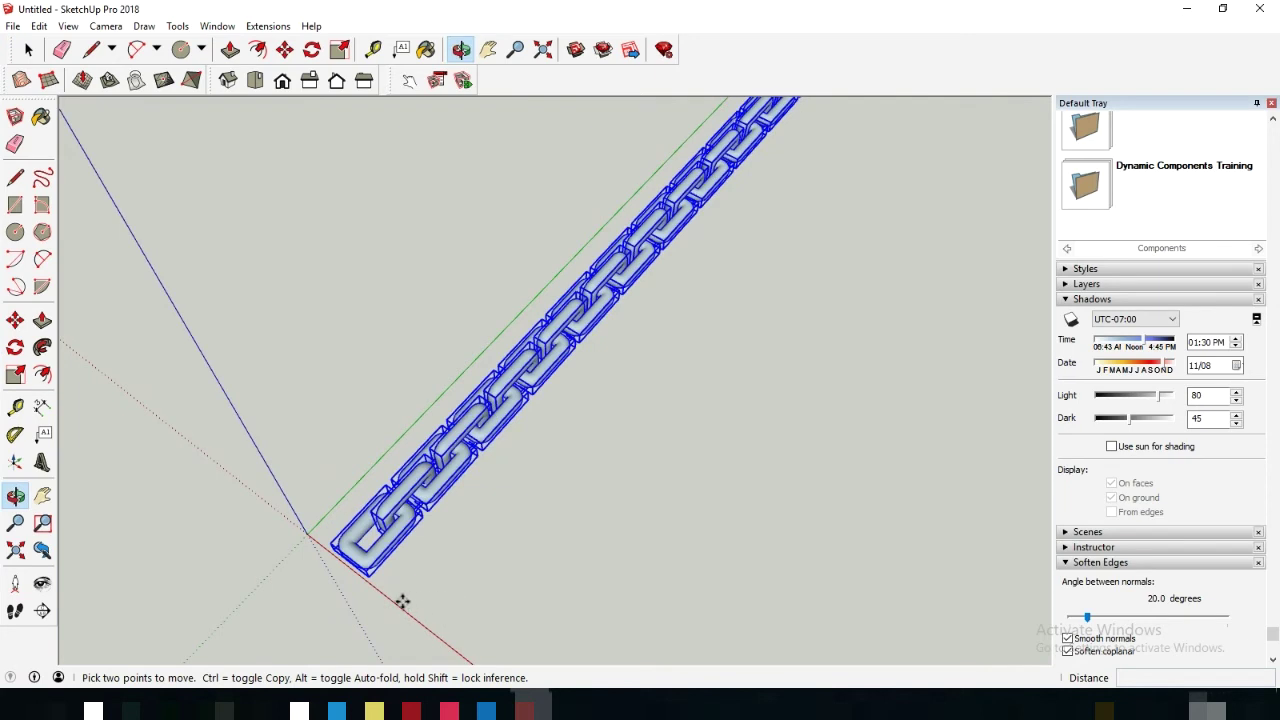
key(ctrl)
click(344, 581)
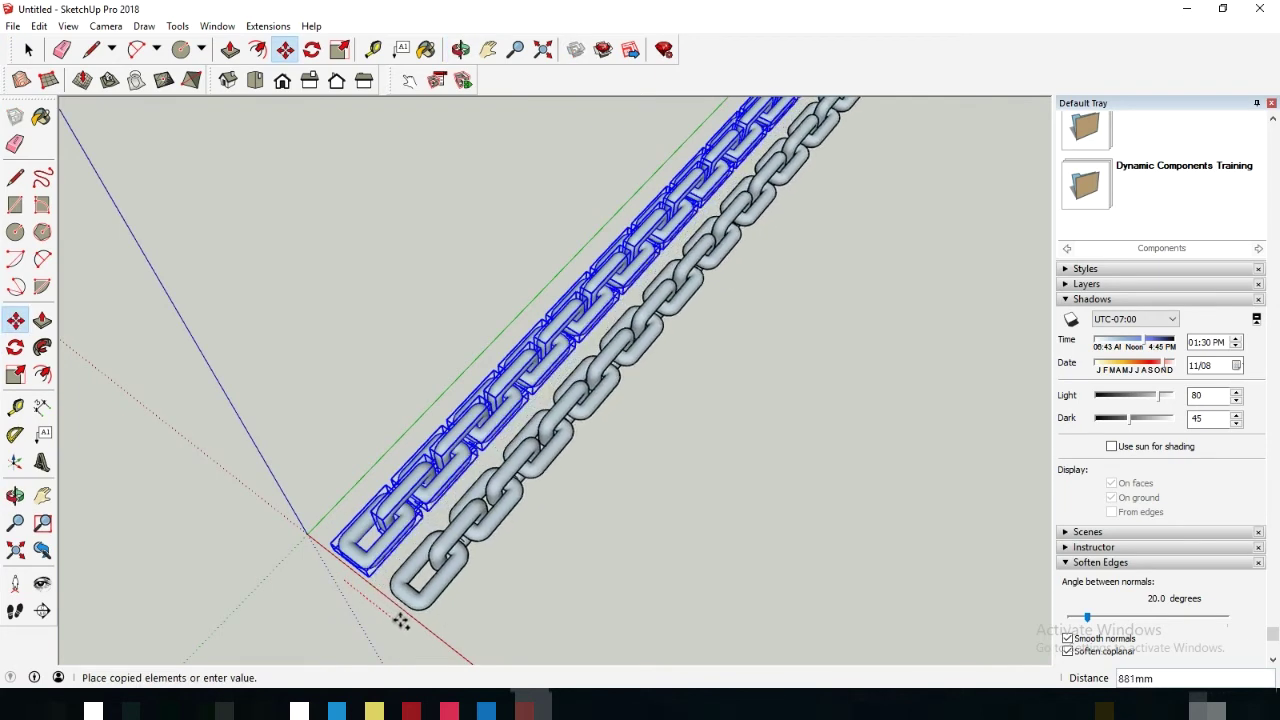
scroll(406, 625, down, 1)
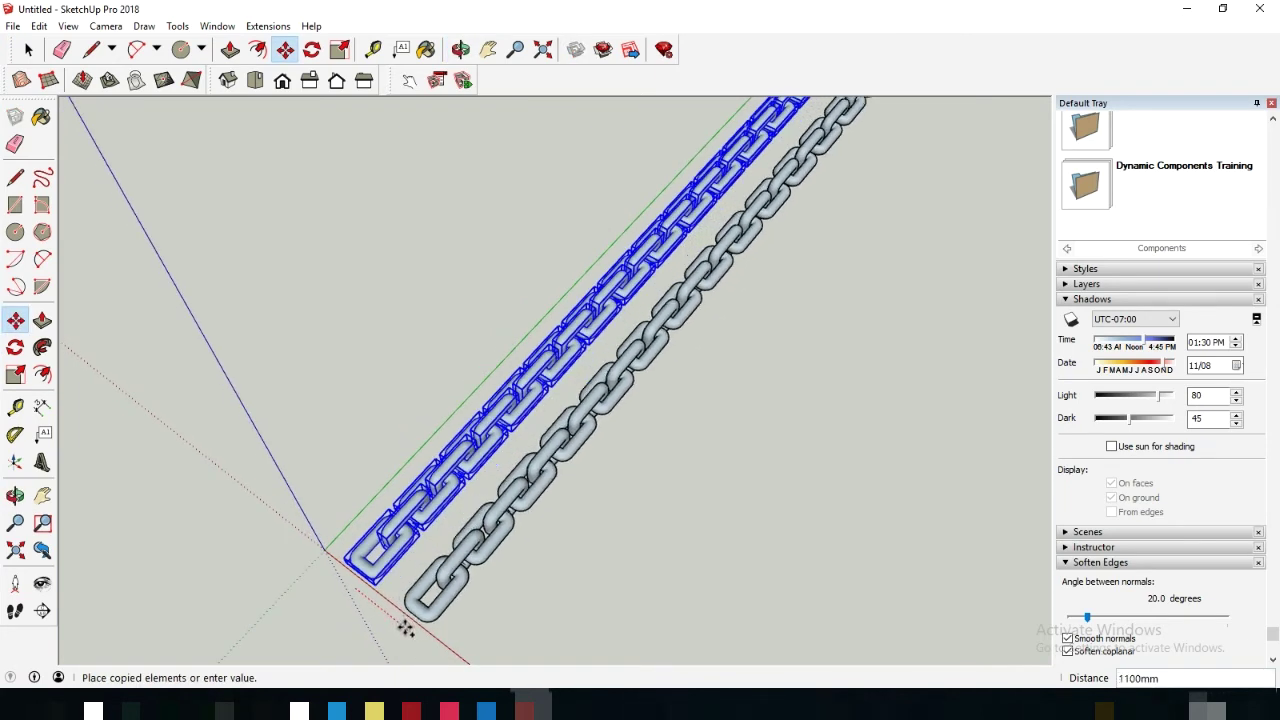
scroll(405, 627, up, 1)
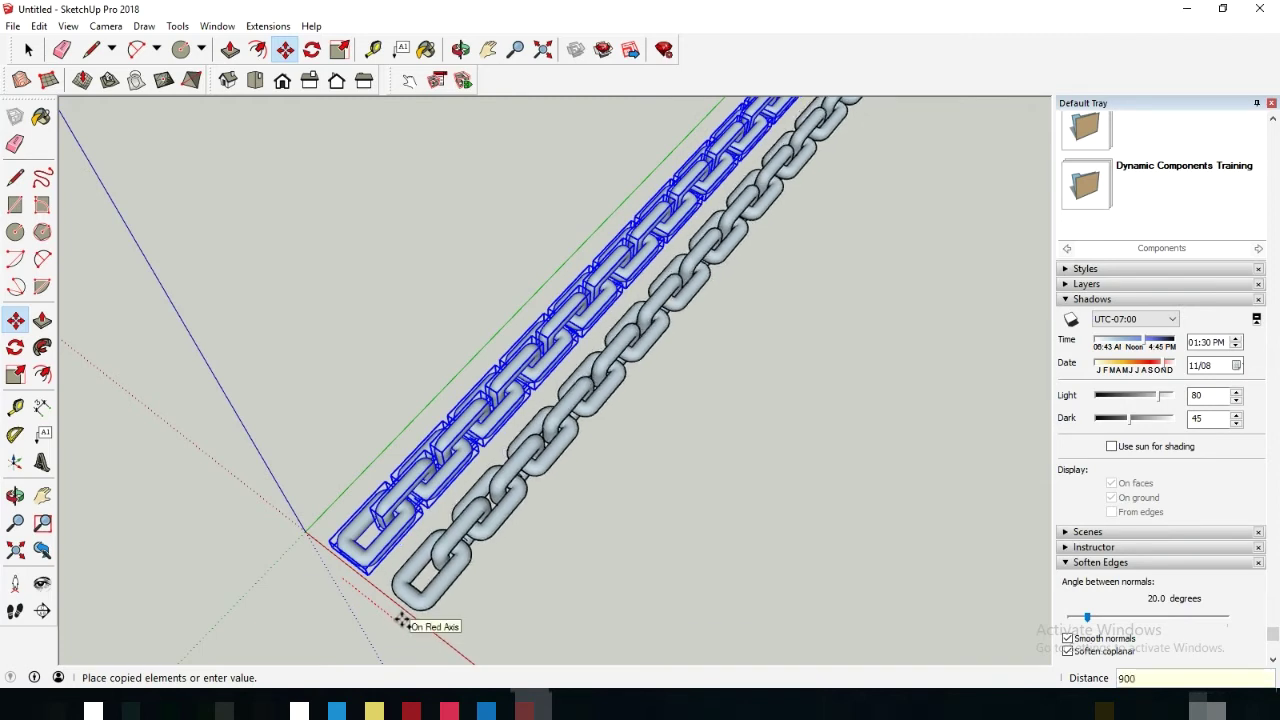
key(Return)
Step: Array the chain copy with x5 into six parallel rows and orbit to review them
middle_drag(400, 620, 495, 552)
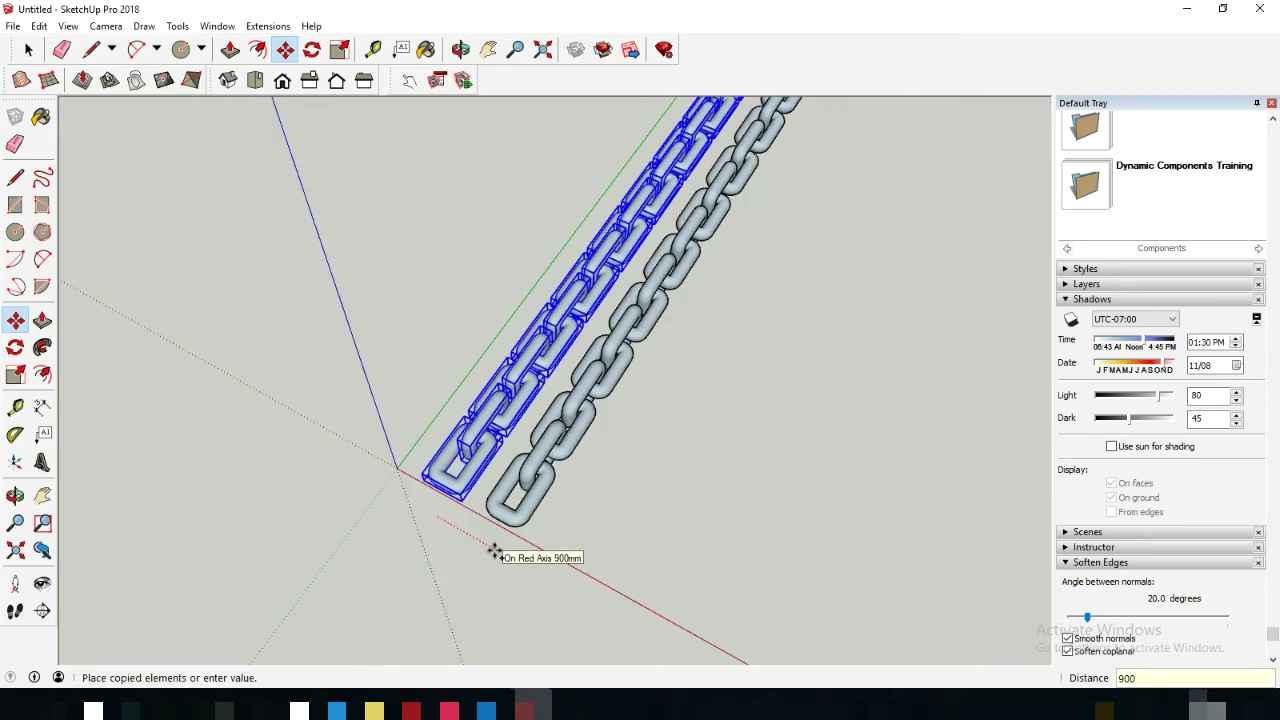
click(495, 552)
text(x5)
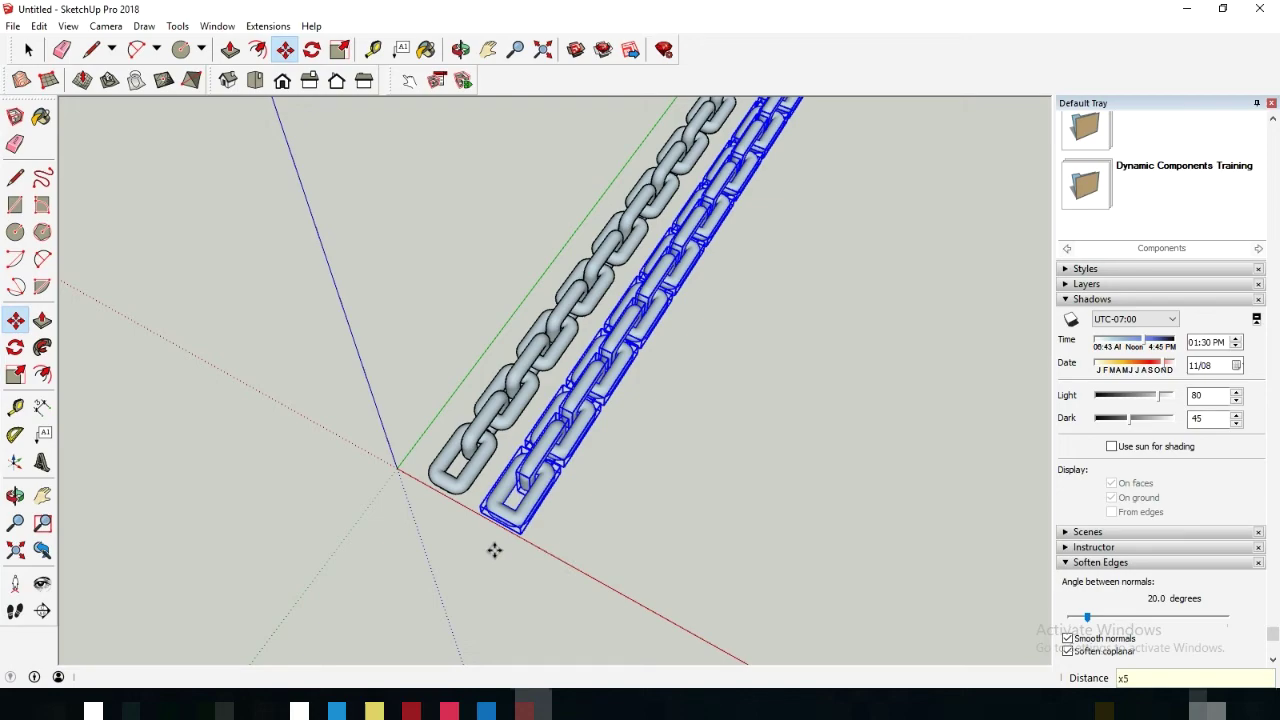
key(Return)
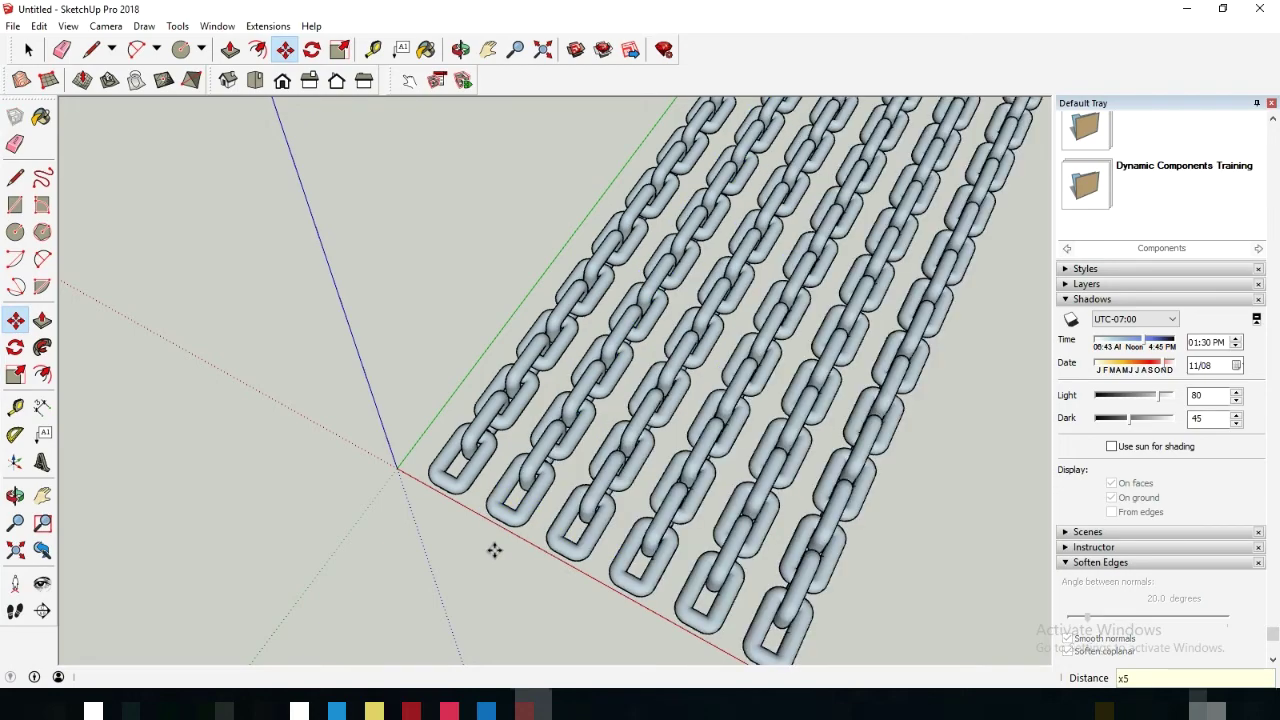
scroll(385, 572, down, 3)
mouse_move(366, 557)
middle_down()
mouse_move(757, 549)
mouse_move(760, 463)
mouse_move(615, 514)
mouse_move(729, 443)
mouse_move(737, 429)
mouse_move(689, 409)
mouse_move(732, 398)
mouse_move(731, 354)
mouse_move(683, 457)
mouse_move(523, 491)
middle_up()
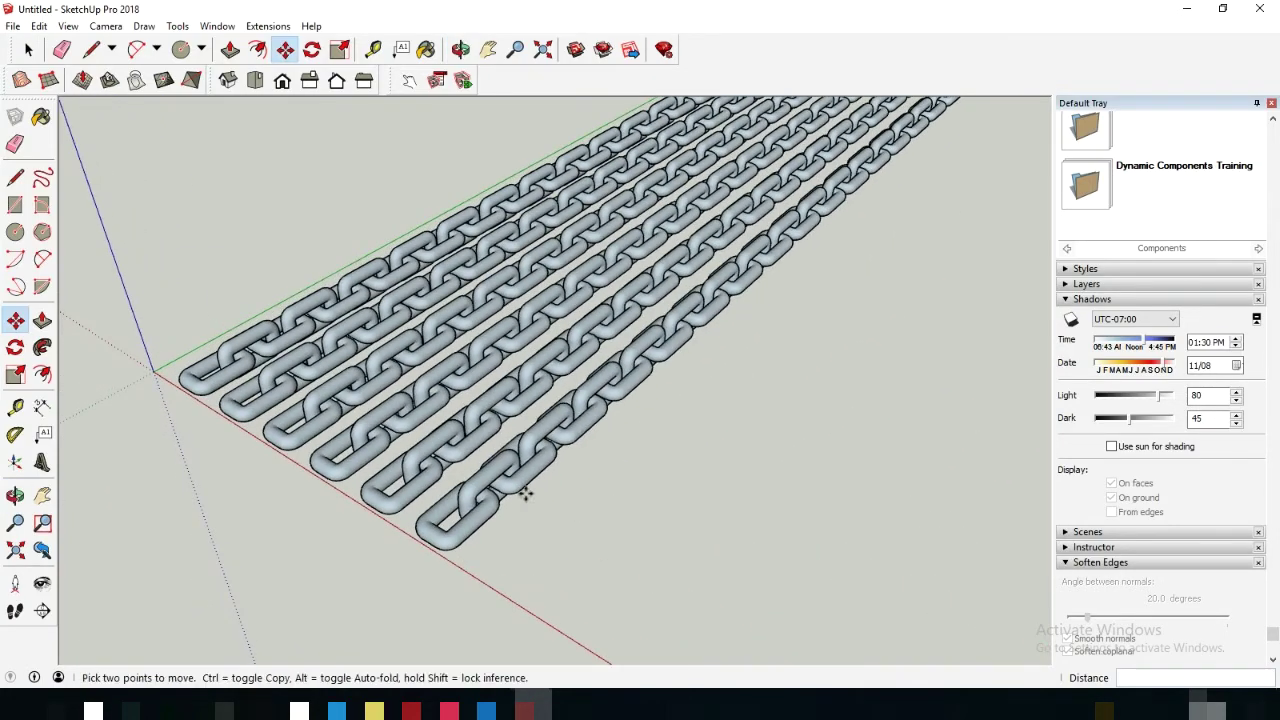
scroll(560, 475, down, 2)
scroll(859, 233, up, 2)
mouse_move(578, 597)
middle_down()
mouse_move(580, 506)
mouse_move(683, 517)
mouse_move(508, 562)
middle_up()
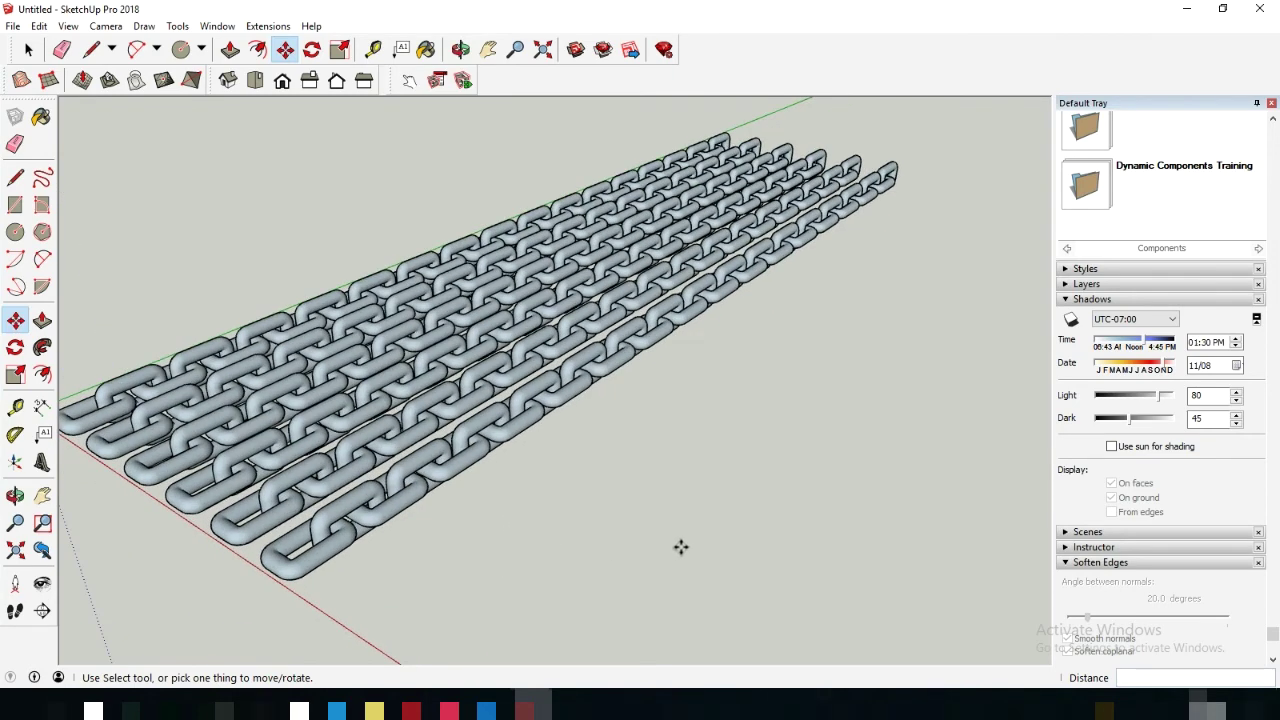
scroll(160, 540, up, 2)
click(65, 26)
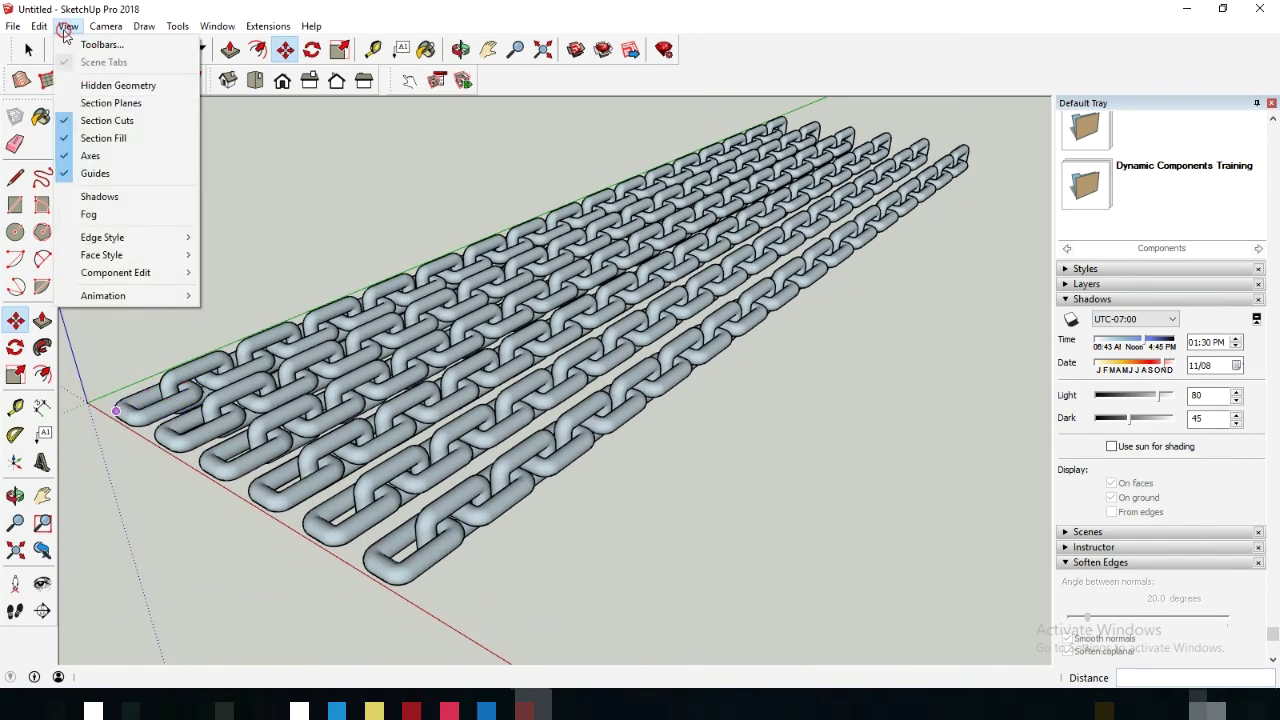
mouse_move(102, 237)
click(240, 257)
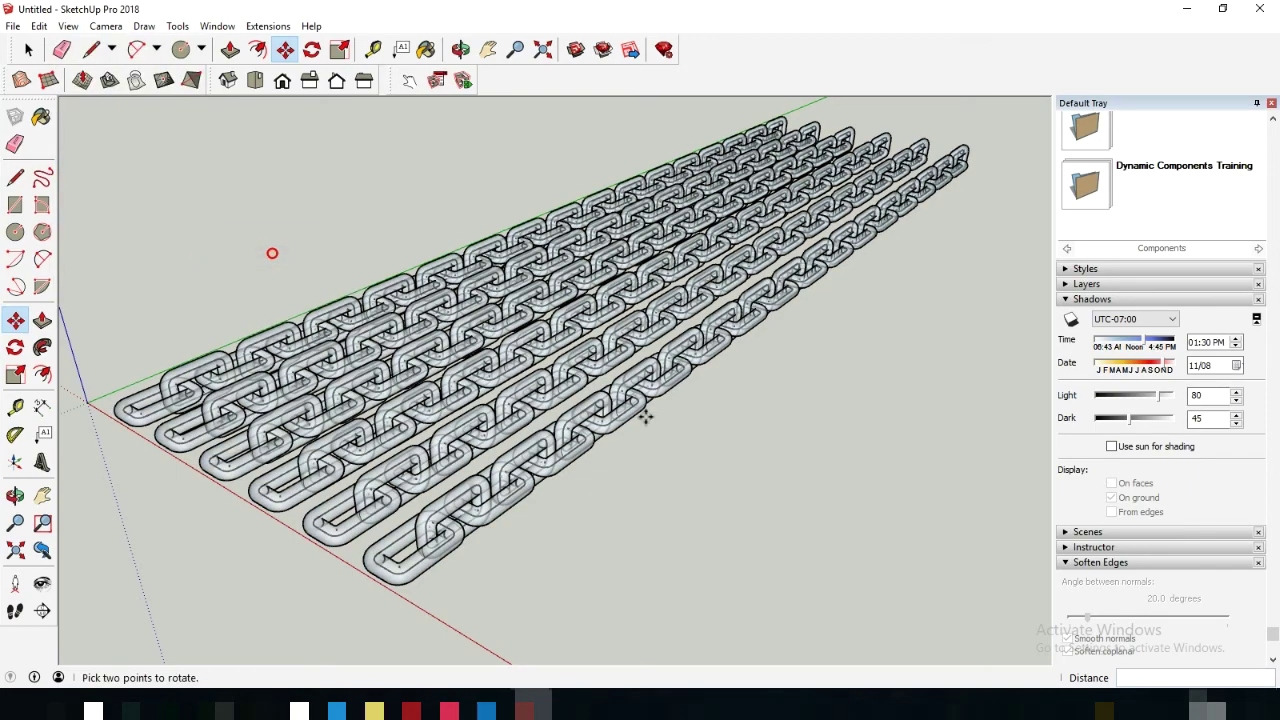
mouse_move(748, 484)
middle_down()
mouse_move(723, 429)
mouse_move(720, 283)
mouse_move(733, 290)
mouse_move(666, 334)
mouse_move(600, 477)
mouse_move(610, 460)
mouse_move(760, 551)
mouse_move(757, 529)
mouse_move(834, 447)
mouse_move(560, 336)
mouse_move(698, 415)
mouse_move(706, 457)
mouse_move(691, 506)
mouse_move(84, 88)
middle_up()
click(106, 28)
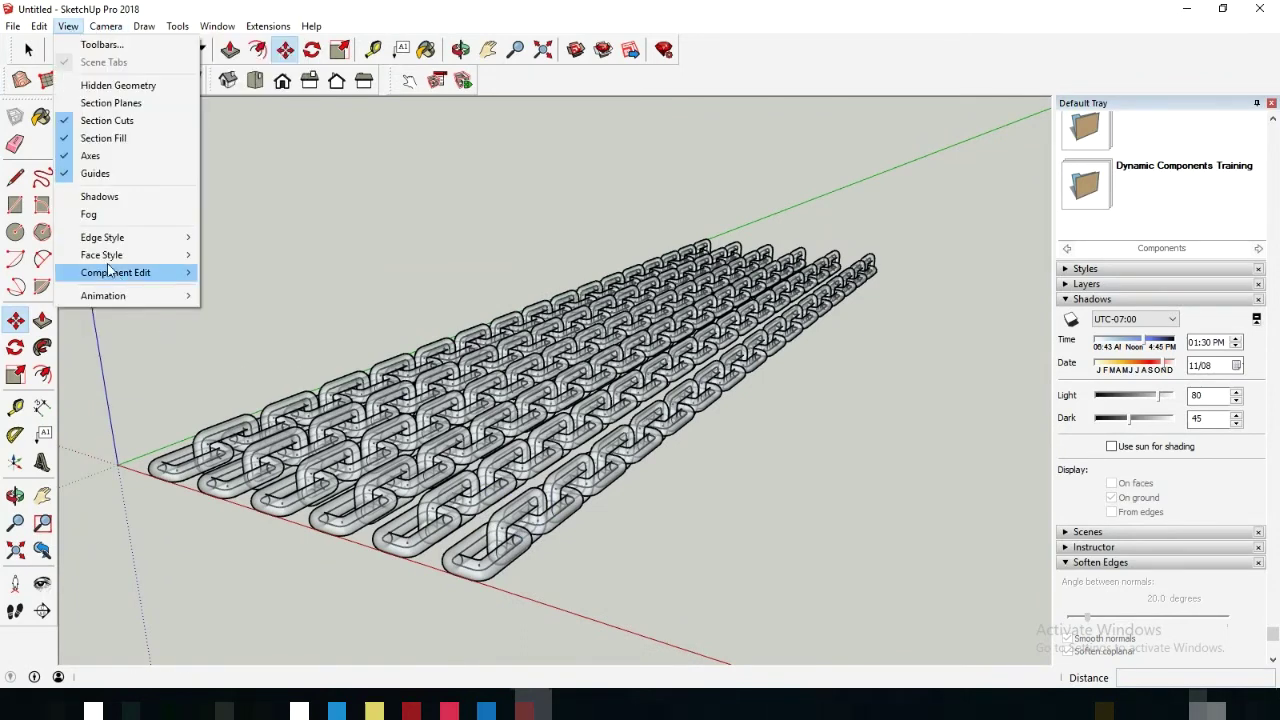
mouse_move(102, 255)
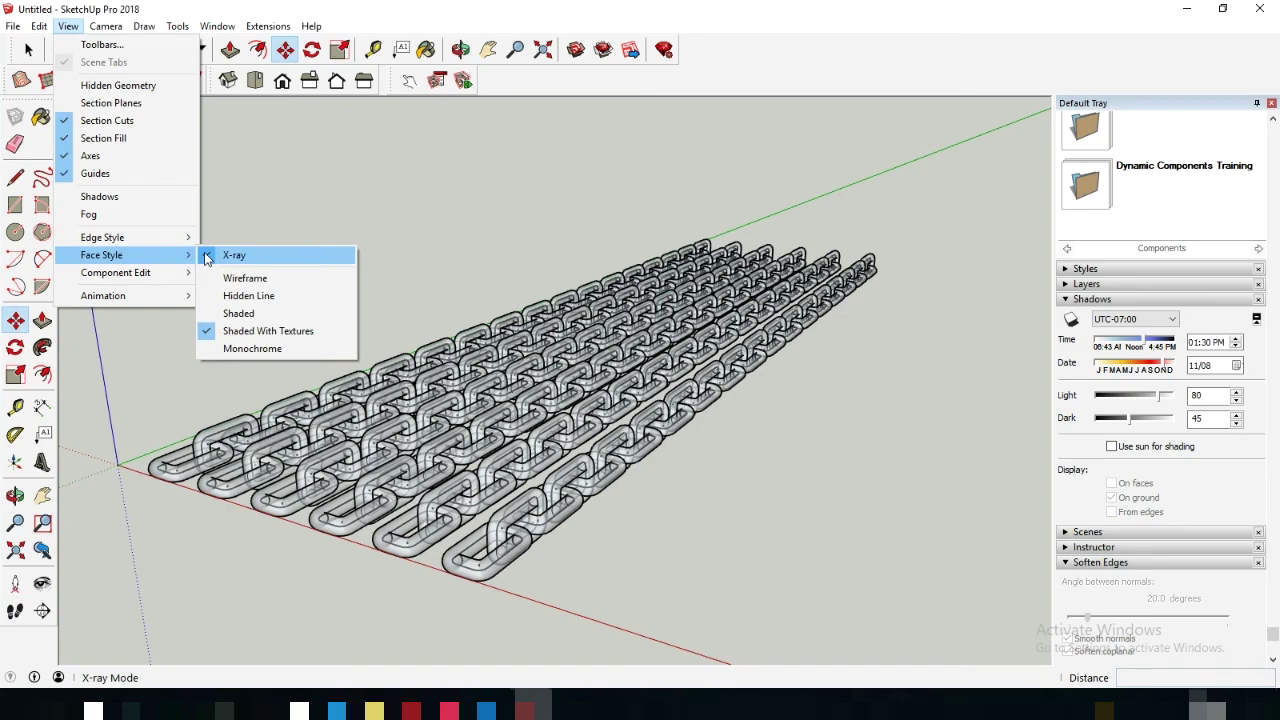
click(207, 256)
middle_drag(731, 551, 827, 521)
scroll(429, 551, down, 3)
mouse_move(429, 551)
middle_down()
mouse_move(251, 503)
mouse_move(240, 480)
mouse_move(1046, 506)
middle_up()
scroll(214, 498, up, 3)
mouse_move(980, 431)
middle_down()
mouse_move(980, 487)
mouse_move(920, 520)
mouse_move(883, 477)
middle_up()
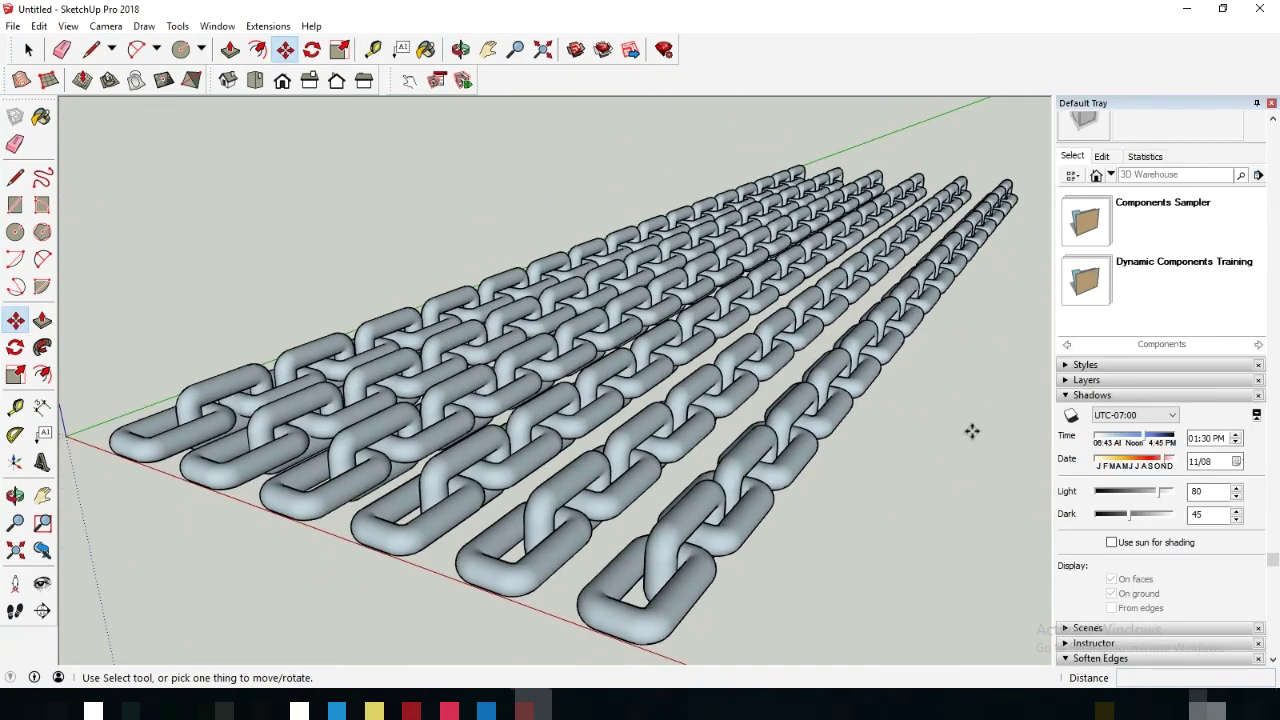
middle_drag(971, 431, 978, 438)
scroll(901, 446, down, 2)
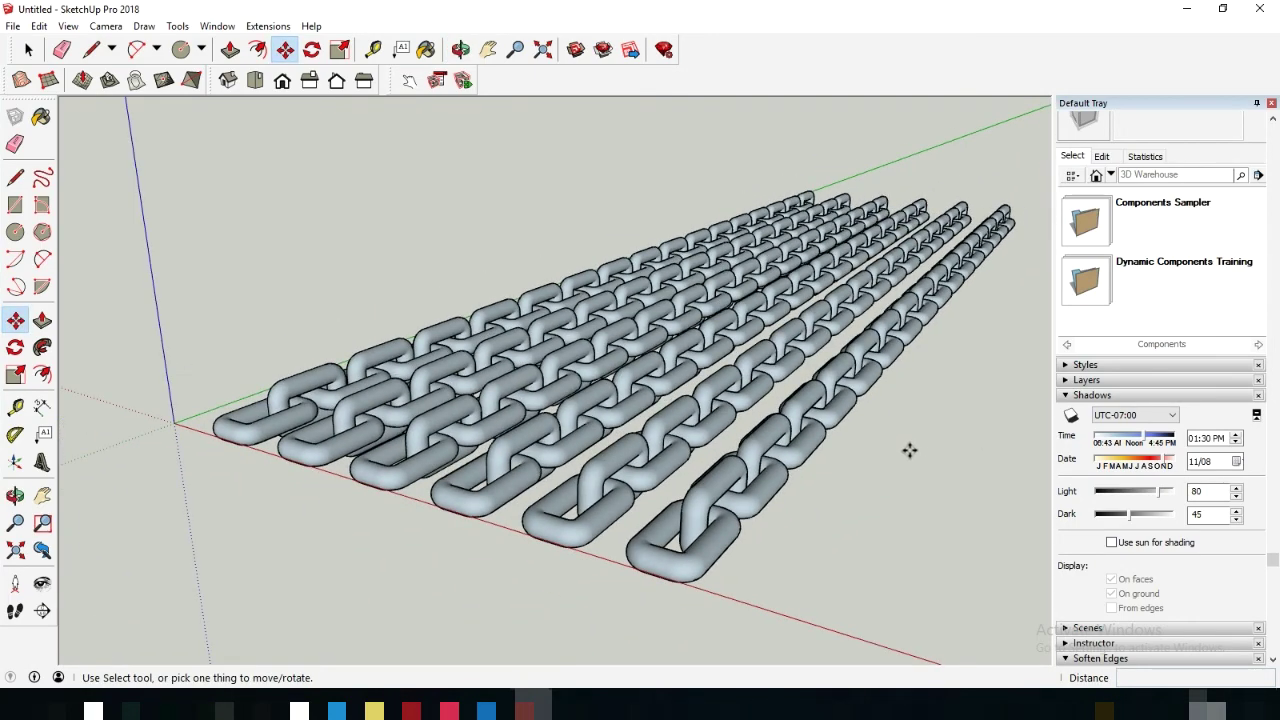